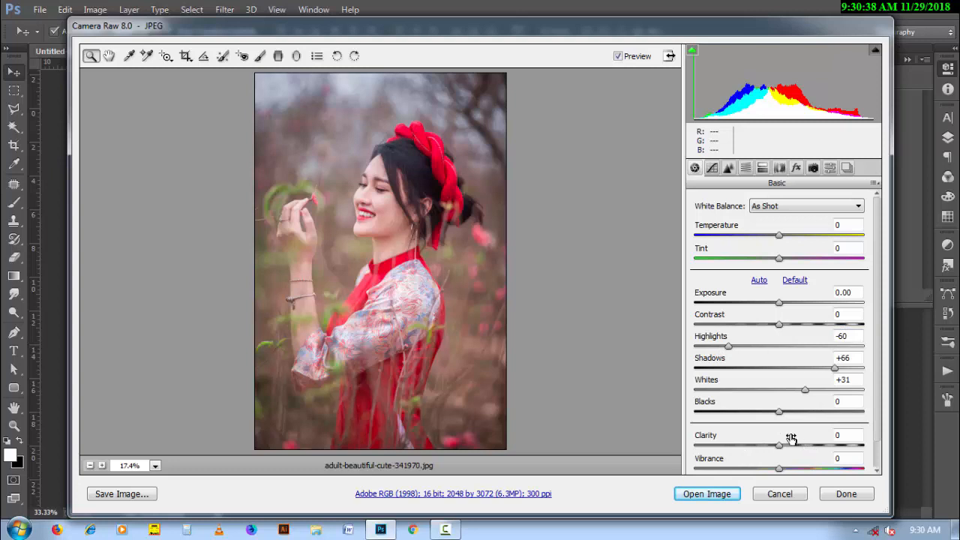
Step: Set the photo's Clarity to +40, open it for editing, and fit the image to the screen with the layers displayed
{"action": "left_click_drag", "start_coordinate": [788, 443], "coordinate": [819, 436]}
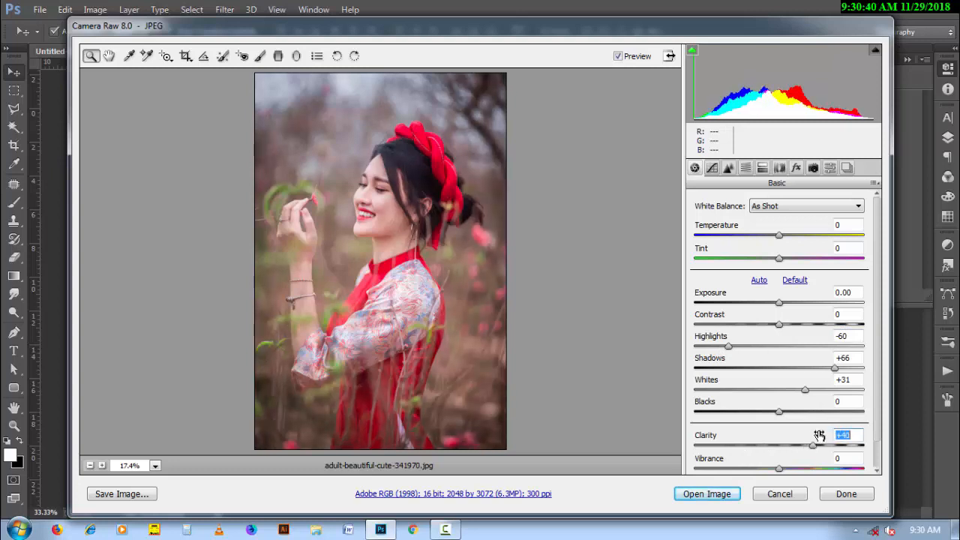
{"action": "left_click", "coordinate": [708, 494]}
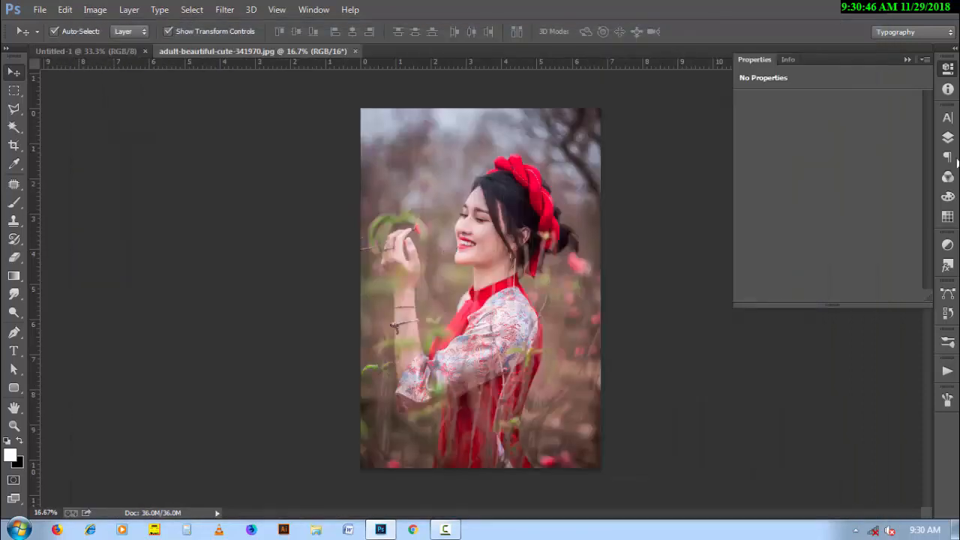
{"action": "left_click", "coordinate": [948, 137]}
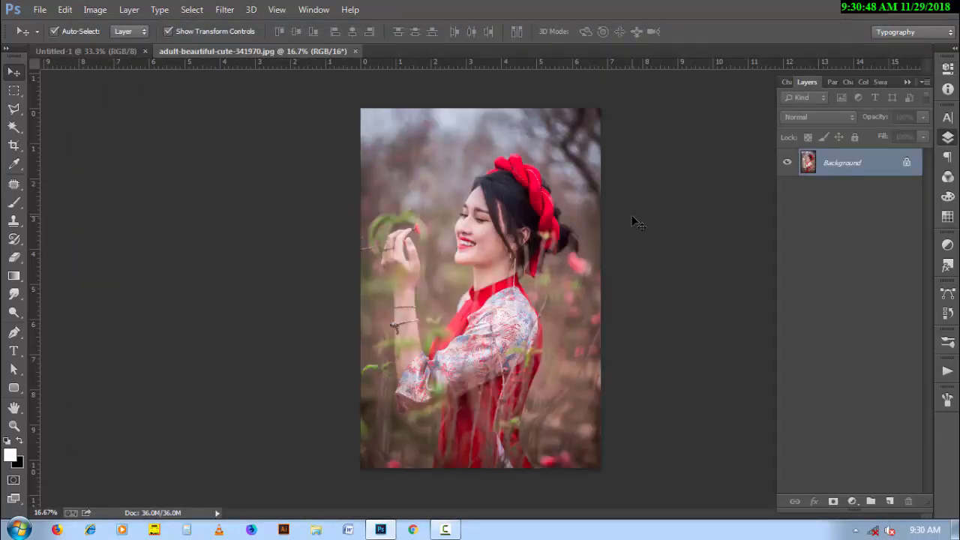
{"action": "key", "text": "ctrl+0"}
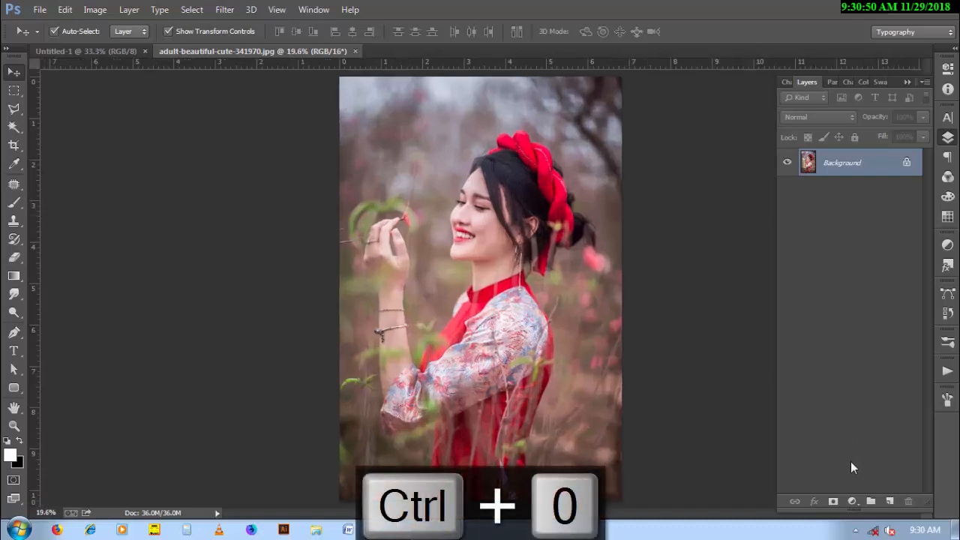
Step: Add a Channel Mixer adjustment layer and set Blue to 0% for the Blue output channel
{"action": "left_click", "coordinate": [853, 503]}
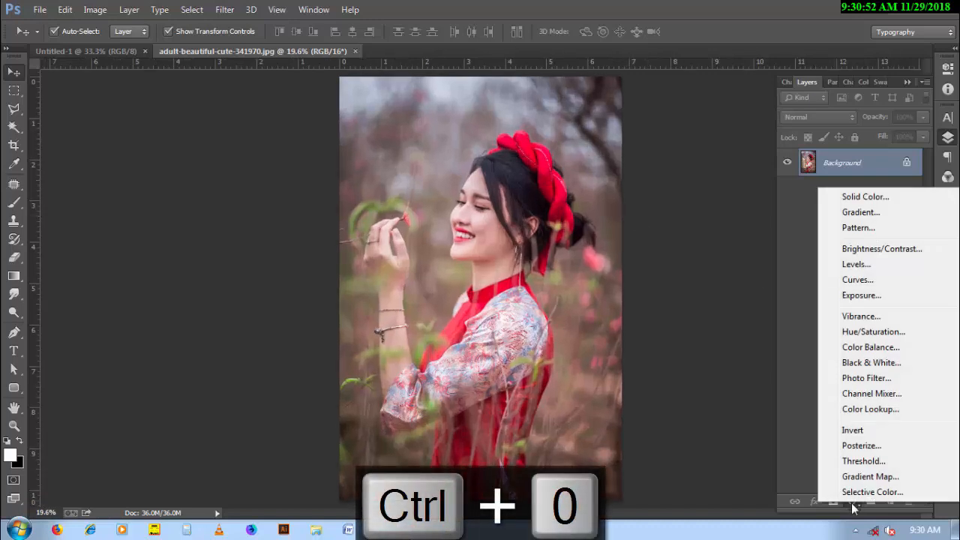
{"action": "left_click", "coordinate": [867, 396]}
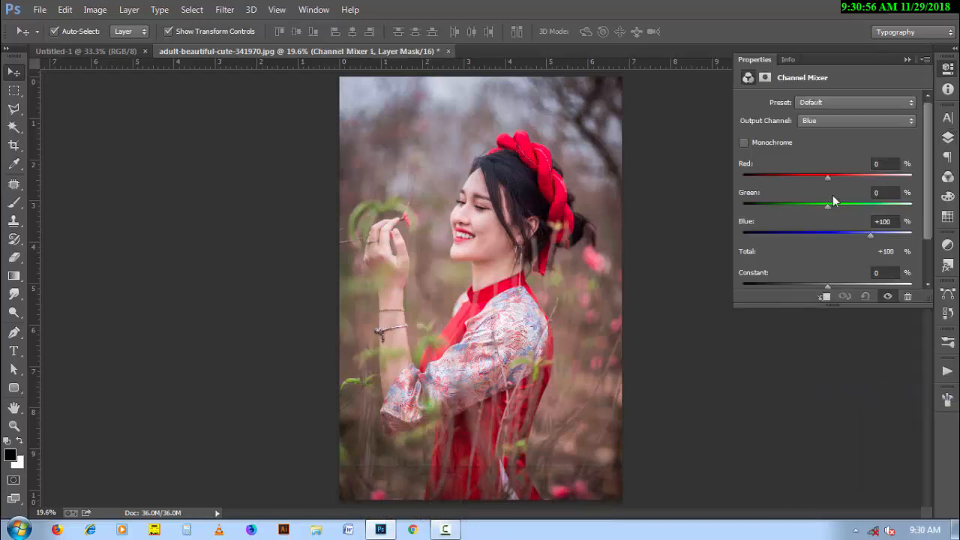
{"action": "left_click", "coordinate": [825, 121]}
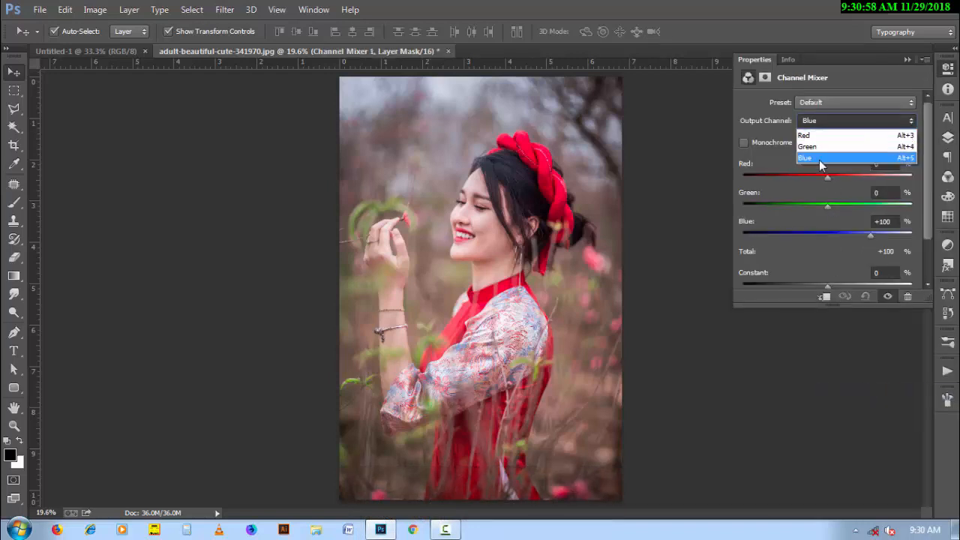
{"action": "left_click", "coordinate": [821, 160]}
{"action": "left_click_drag", "start_coordinate": [894, 223], "coordinate": [817, 226]}
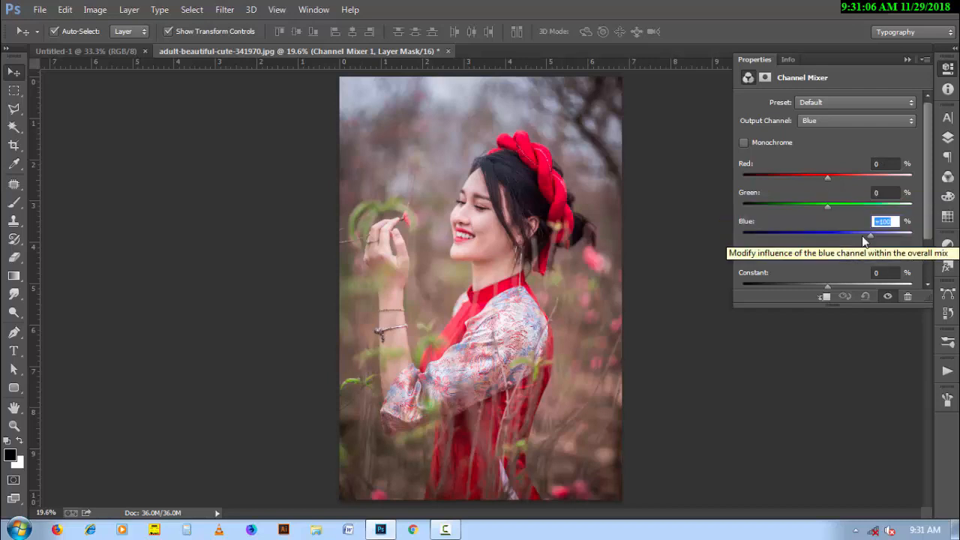
{"action": "left_click_drag", "start_coordinate": [870, 236], "coordinate": [827, 240]}
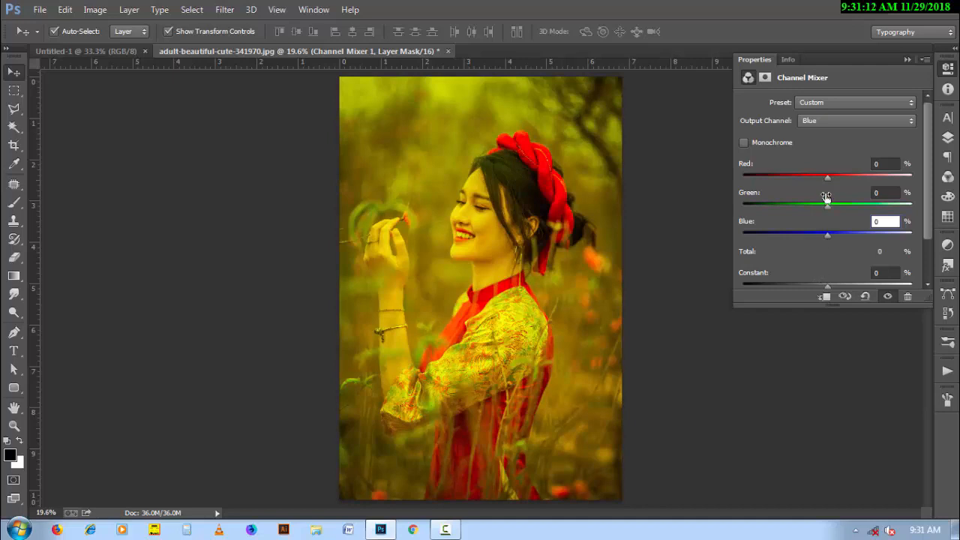
Step: Set Red to -50% and raise Green to slightly below +160% for the Blue output channel
{"action": "left_click_drag", "start_coordinate": [829, 179], "coordinate": [800, 186]}
{"action": "left_click_drag", "start_coordinate": [801, 178], "coordinate": [807, 183]}
{"action": "left_click_drag", "start_coordinate": [828, 207], "coordinate": [853, 210]}
{"action": "left_click_drag", "start_coordinate": [853, 213], "coordinate": [898, 212]}
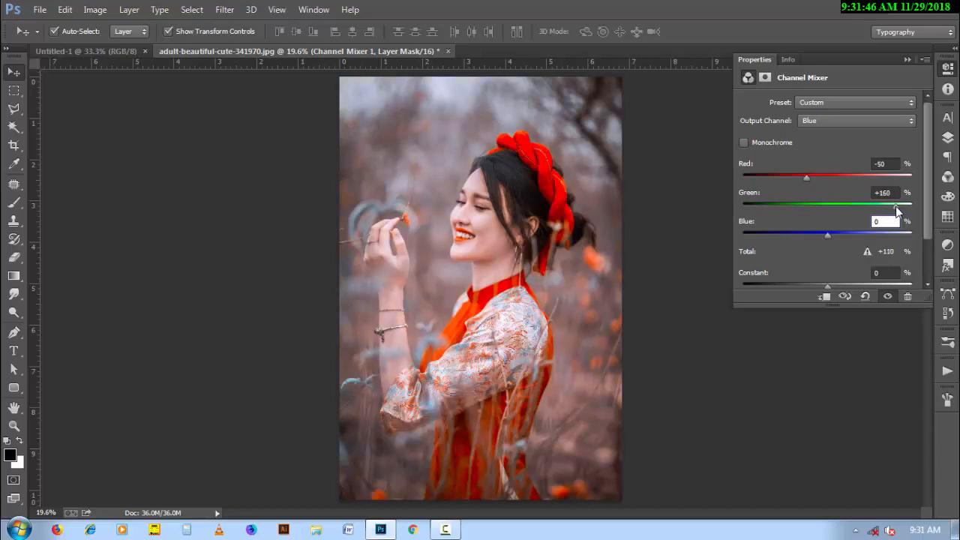
{"action": "left_click_drag", "start_coordinate": [896, 206], "coordinate": [892, 205]}
Step: Add a Hue/Saturation adjustment layer above the Channel Mixer and set the saturation of Yellows to -100
{"action": "left_click", "coordinate": [948, 138]}
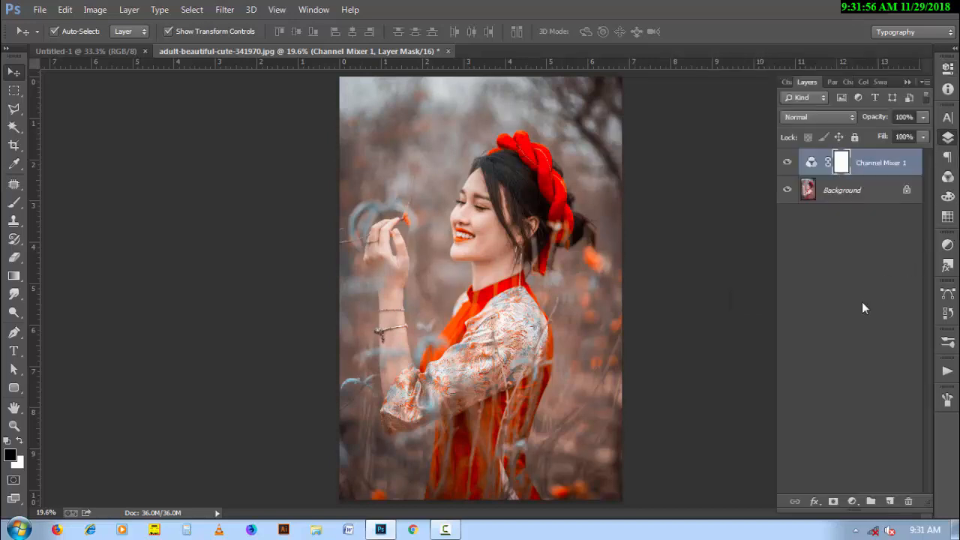
{"action": "left_click", "coordinate": [852, 501]}
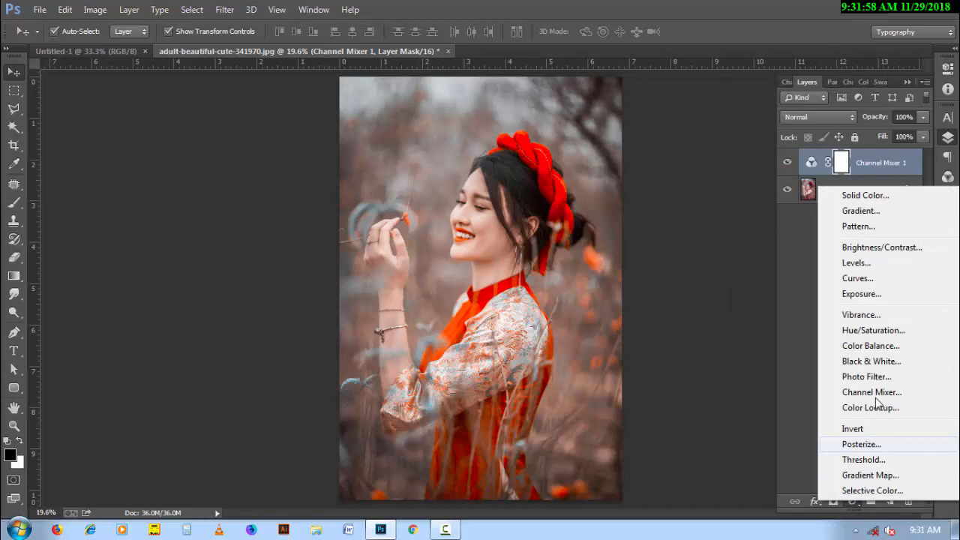
{"action": "left_click", "coordinate": [877, 332]}
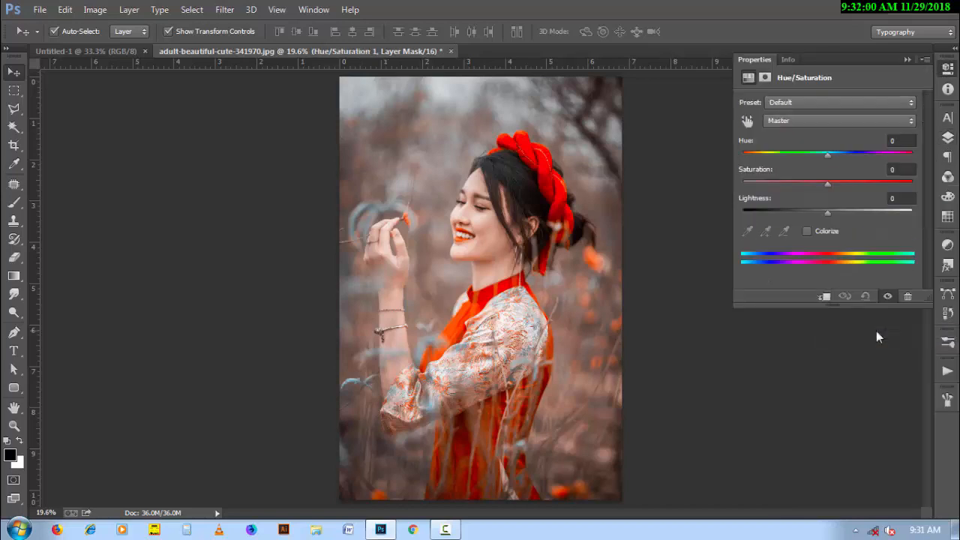
{"action": "left_click", "coordinate": [798, 128]}
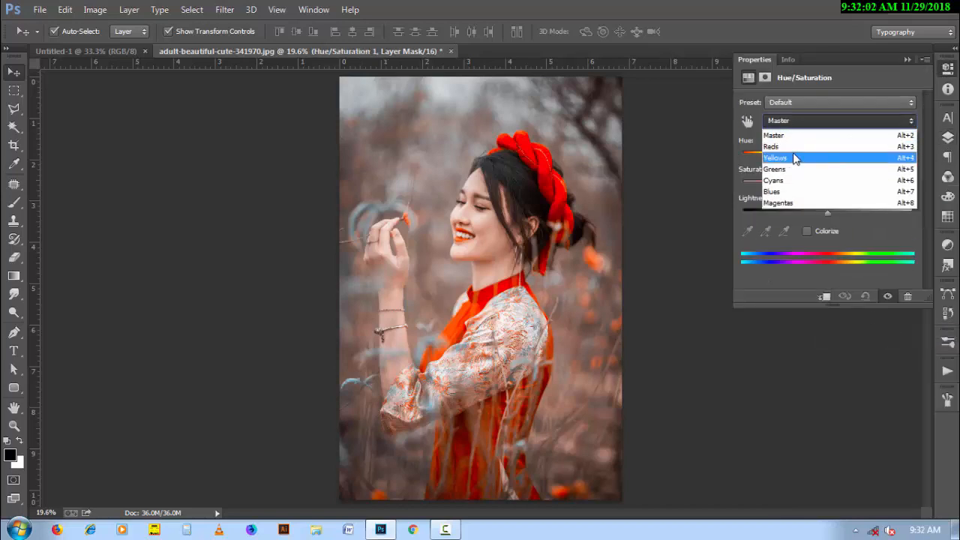
{"action": "left_click", "coordinate": [793, 157]}
{"action": "left_click_drag", "start_coordinate": [828, 184], "coordinate": [732, 187]}
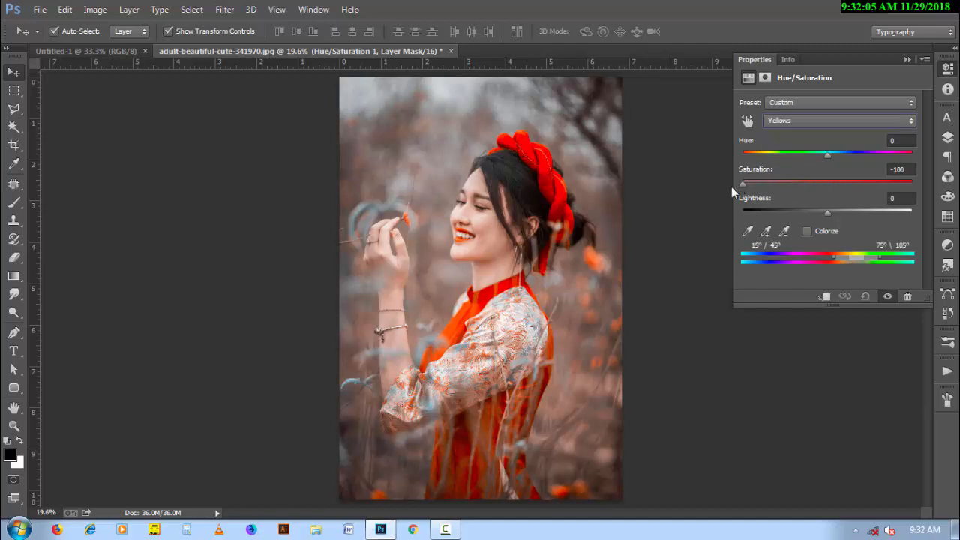
Step: Set the saturation of Greens, Cyans and Blues to -100 in the Hue/Saturation adjustment
{"action": "left_click", "coordinate": [809, 122]}
{"action": "left_click", "coordinate": [798, 170]}
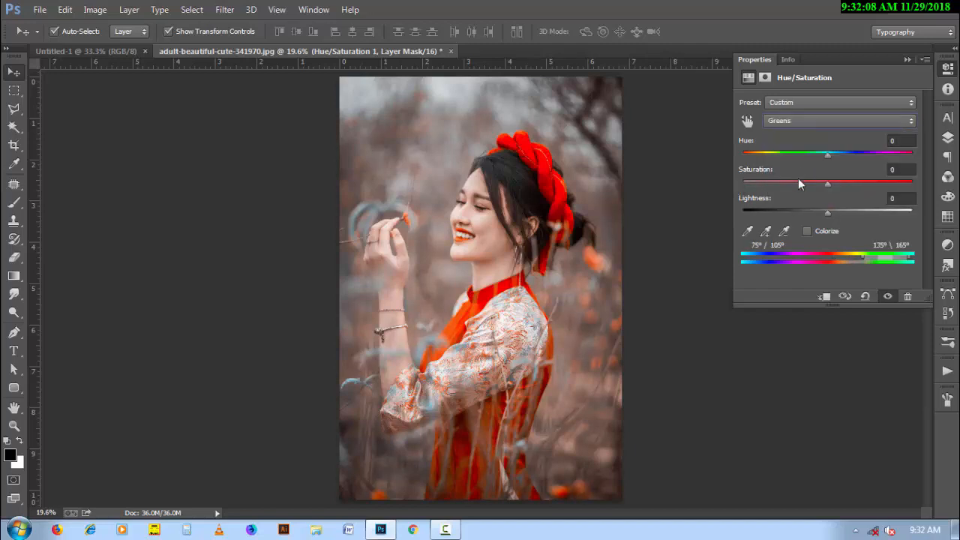
{"action": "left_click_drag", "start_coordinate": [828, 185], "coordinate": [741, 185]}
{"action": "left_click", "coordinate": [812, 122]}
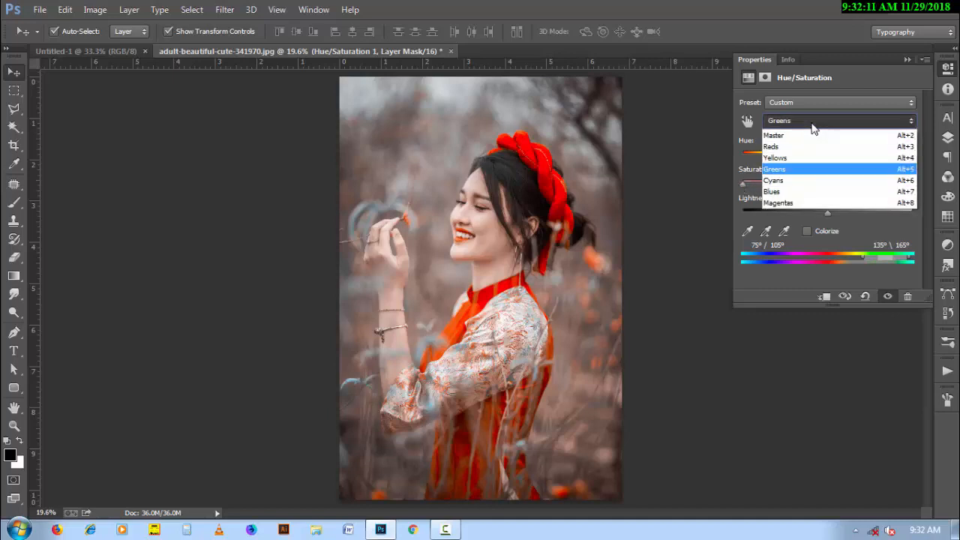
{"action": "left_click", "coordinate": [801, 181]}
{"action": "left_click", "coordinate": [828, 185]}
{"action": "left_click_drag", "start_coordinate": [823, 186], "coordinate": [739, 197]}
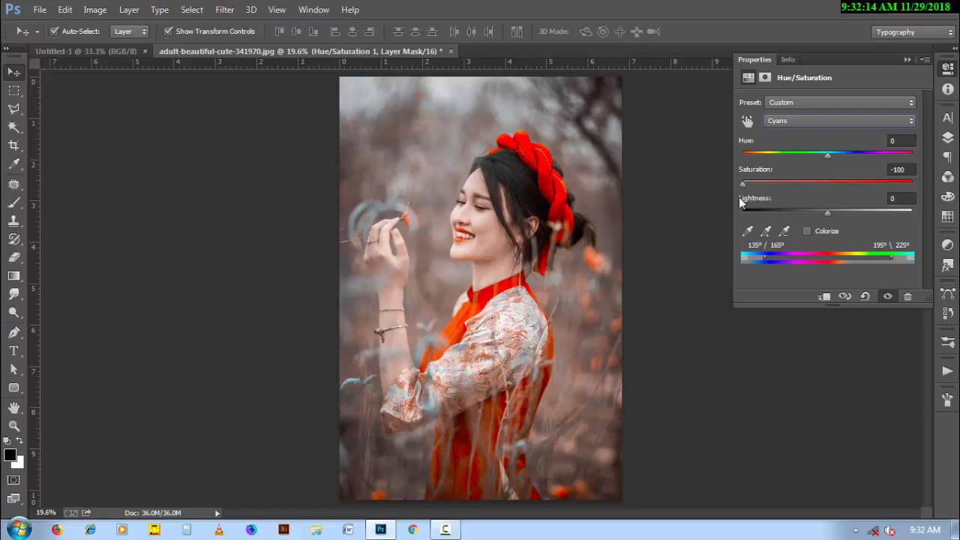
{"action": "left_click", "coordinate": [811, 124]}
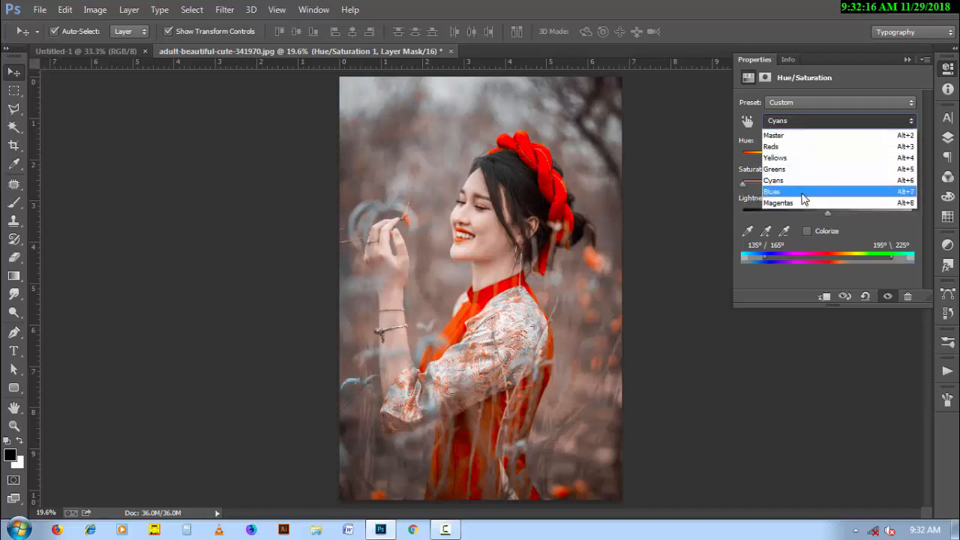
{"action": "left_click", "coordinate": [802, 192]}
{"action": "left_click_drag", "start_coordinate": [828, 184], "coordinate": [742, 191]}
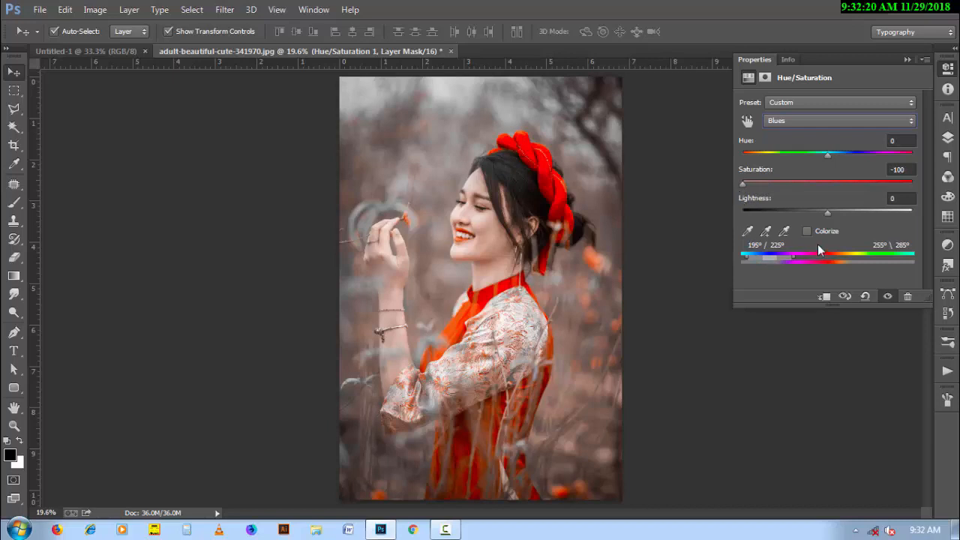
Step: Add a Selective Color adjustment layer and set Yellow to -60% and Black to -50% for Yellows
{"action": "left_click", "coordinate": [948, 137]}
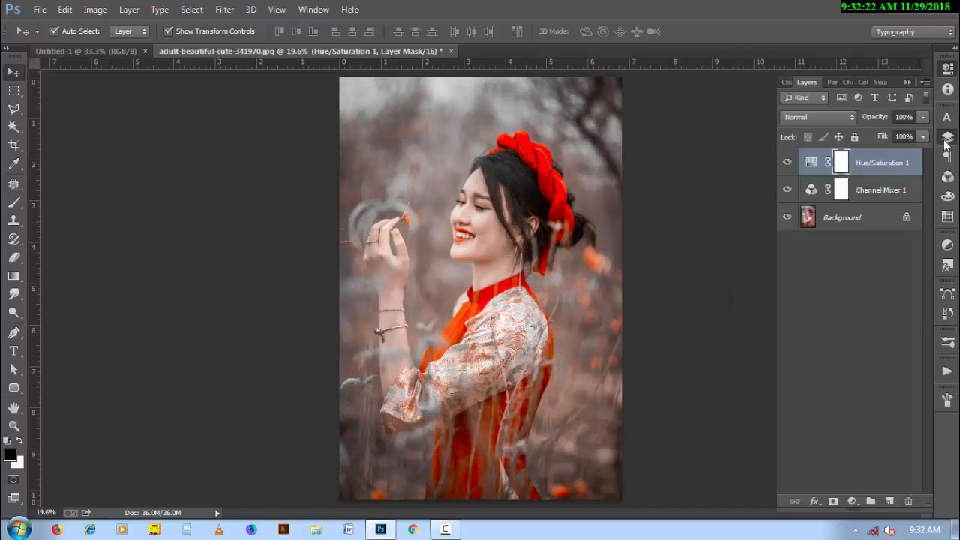
{"action": "left_click", "coordinate": [853, 502]}
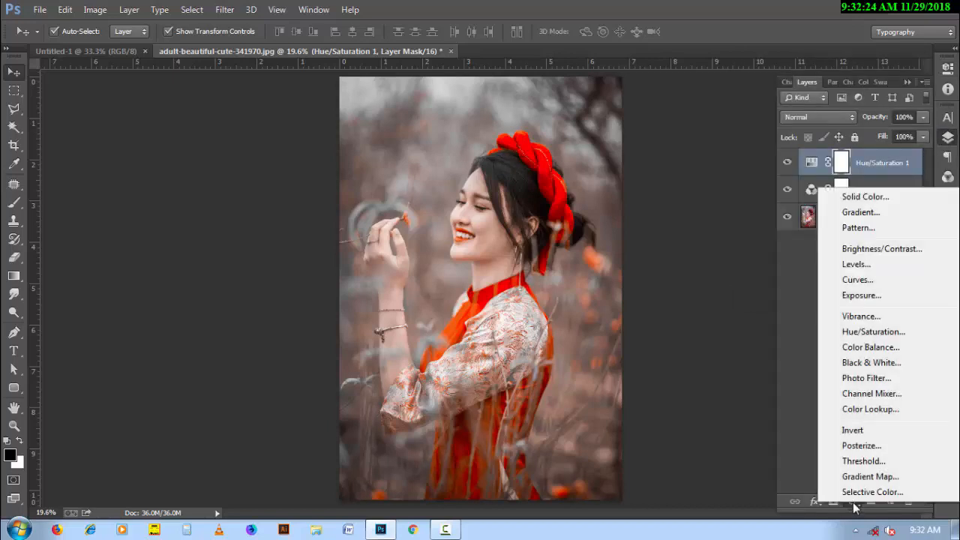
{"action": "left_click", "coordinate": [858, 494]}
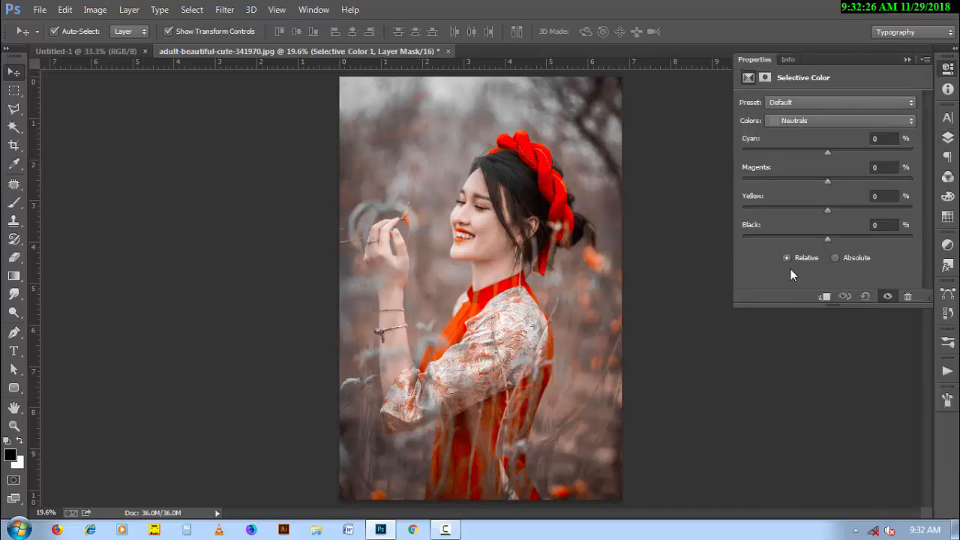
{"action": "left_click", "coordinate": [795, 121]}
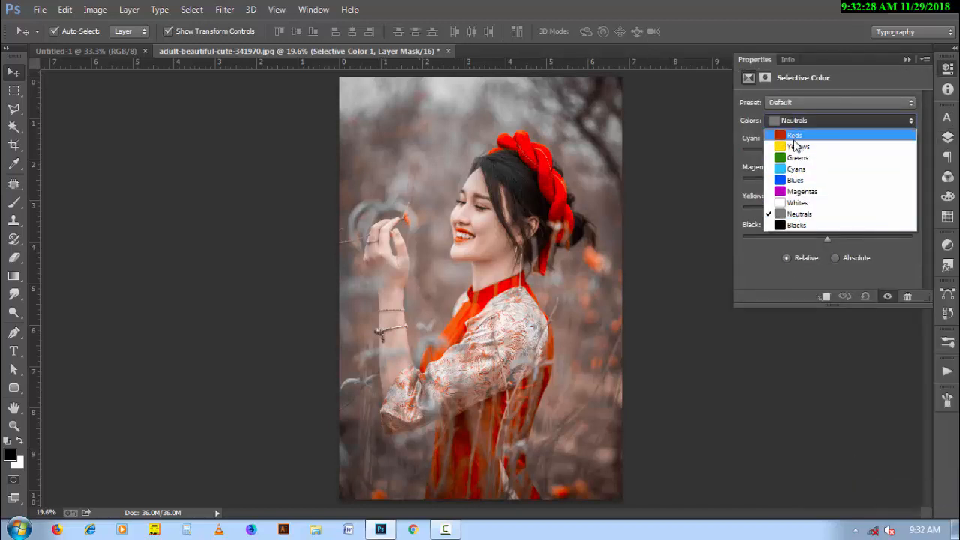
{"action": "left_click", "coordinate": [794, 143]}
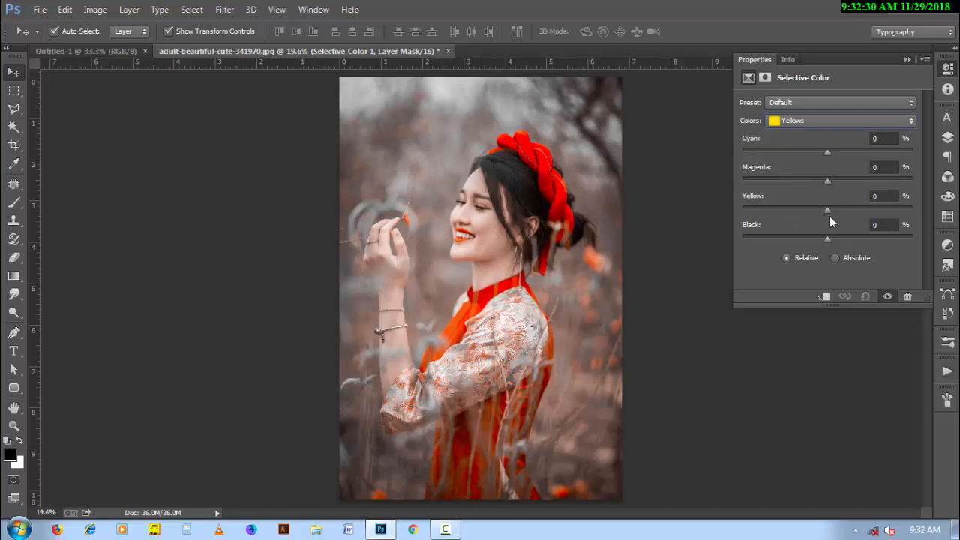
{"action": "left_click_drag", "start_coordinate": [827, 211], "coordinate": [766, 213]}
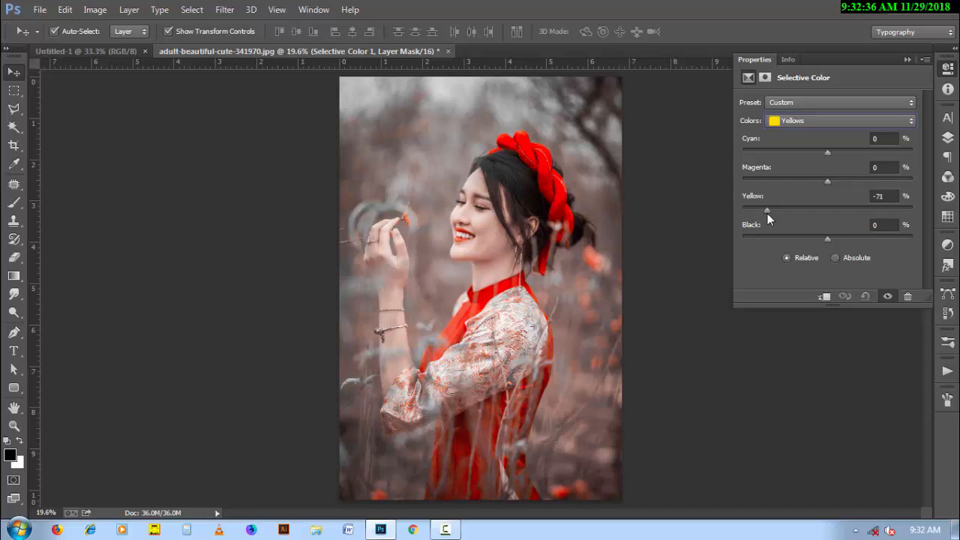
{"action": "left_click_drag", "start_coordinate": [769, 218], "coordinate": [777, 216]}
{"action": "left_click_drag", "start_coordinate": [827, 239], "coordinate": [783, 238]}
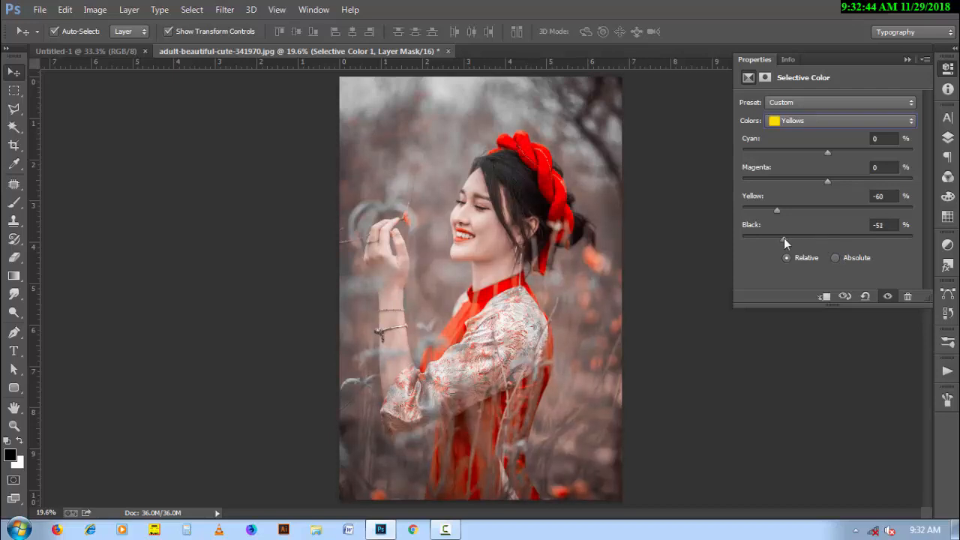
{"action": "left_click_drag", "start_coordinate": [784, 238], "coordinate": [785, 238]}
Step: Set Yellow to -50% for Whites in the Selective Color adjustment and compare the image with and without the adjustment
{"action": "left_click", "coordinate": [820, 121]}
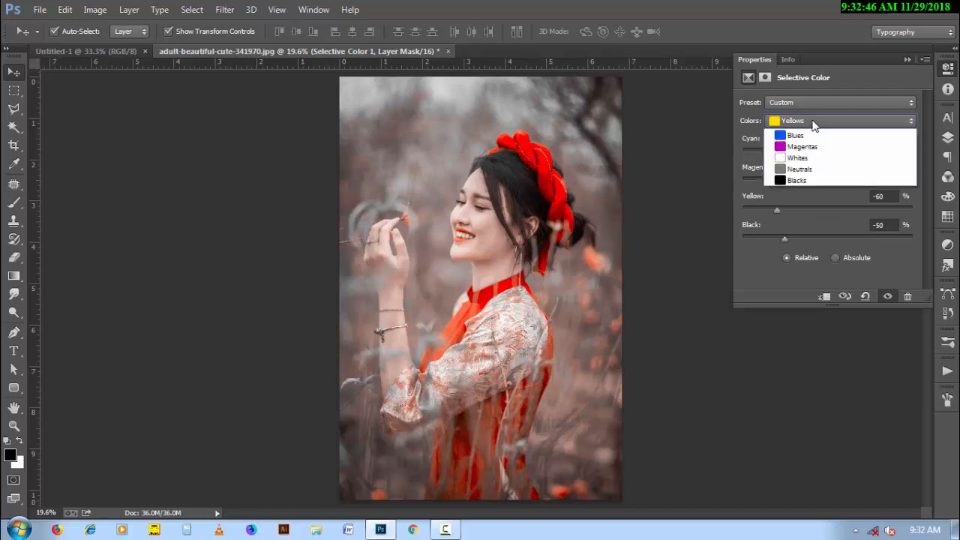
{"action": "left_click", "coordinate": [800, 203]}
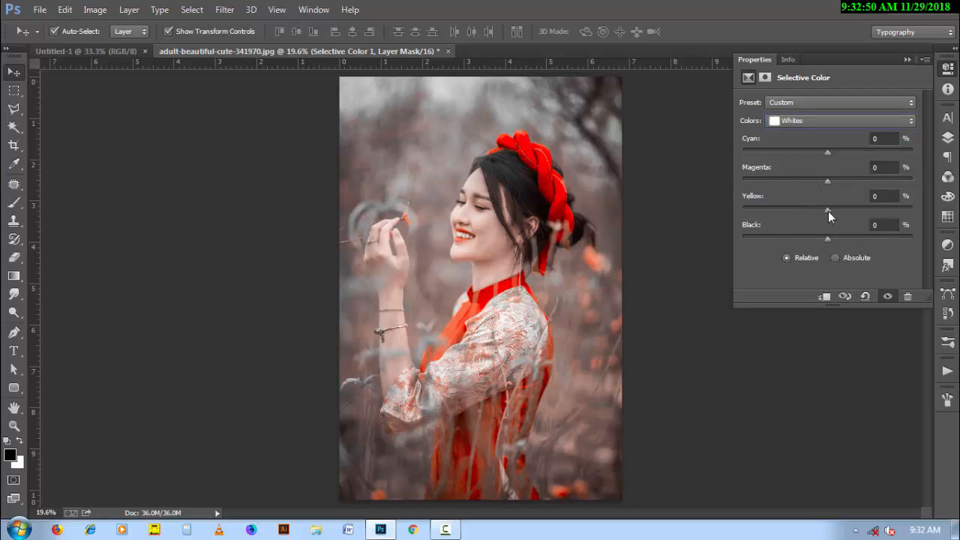
{"action": "left_click_drag", "start_coordinate": [828, 211], "coordinate": [781, 212]}
{"action": "left_click_drag", "start_coordinate": [782, 214], "coordinate": [785, 214]}
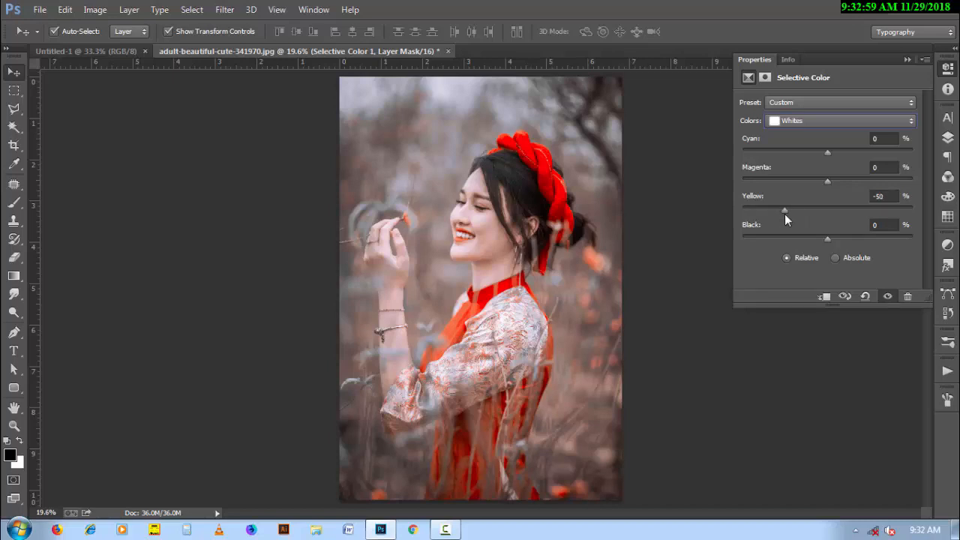
{"action": "left_click", "coordinate": [887, 297]}
{"action": "left_click", "coordinate": [887, 298]}
Step: Set Yellow to -5% for Neutrals in the Selective Color adjustment and hide the adjustment to compare
{"action": "left_click", "coordinate": [814, 126]}
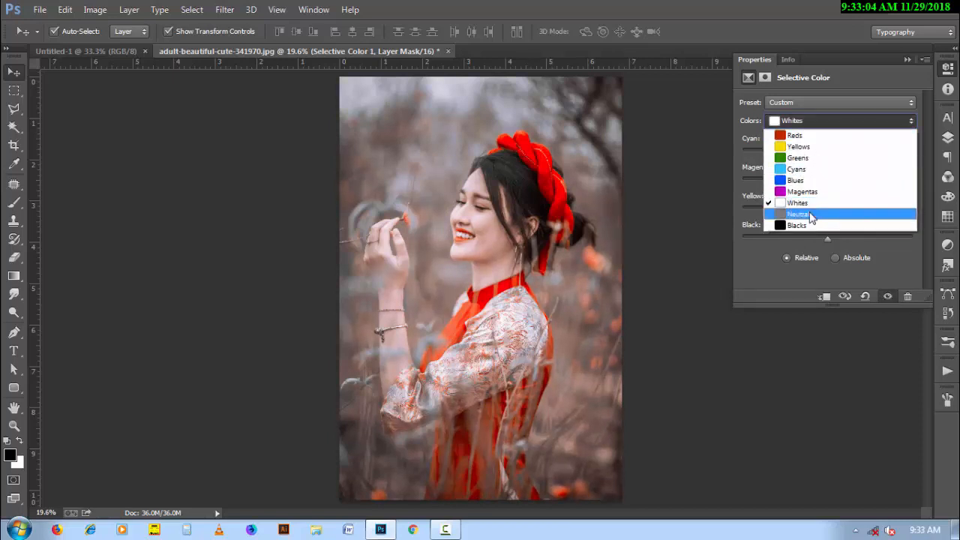
{"action": "left_click", "coordinate": [810, 214]}
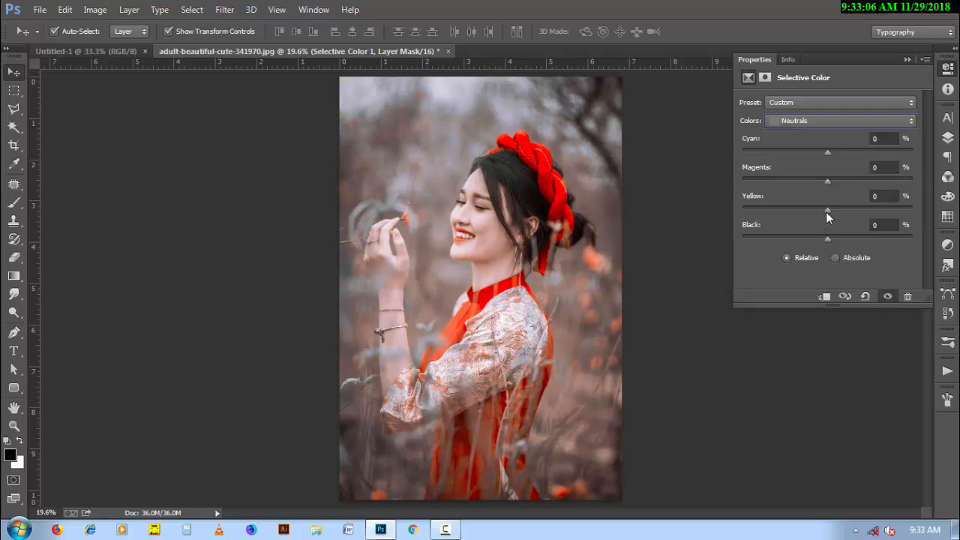
{"action": "left_click_drag", "start_coordinate": [827, 211], "coordinate": [814, 212]}
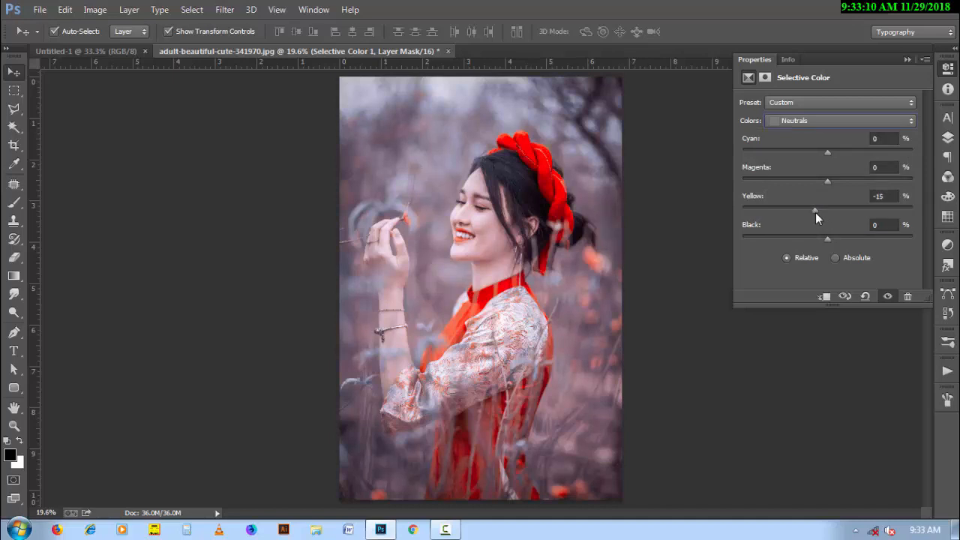
{"action": "left_click_drag", "start_coordinate": [815, 212], "coordinate": [820, 212]}
{"action": "left_click_drag", "start_coordinate": [822, 213], "coordinate": [823, 212]}
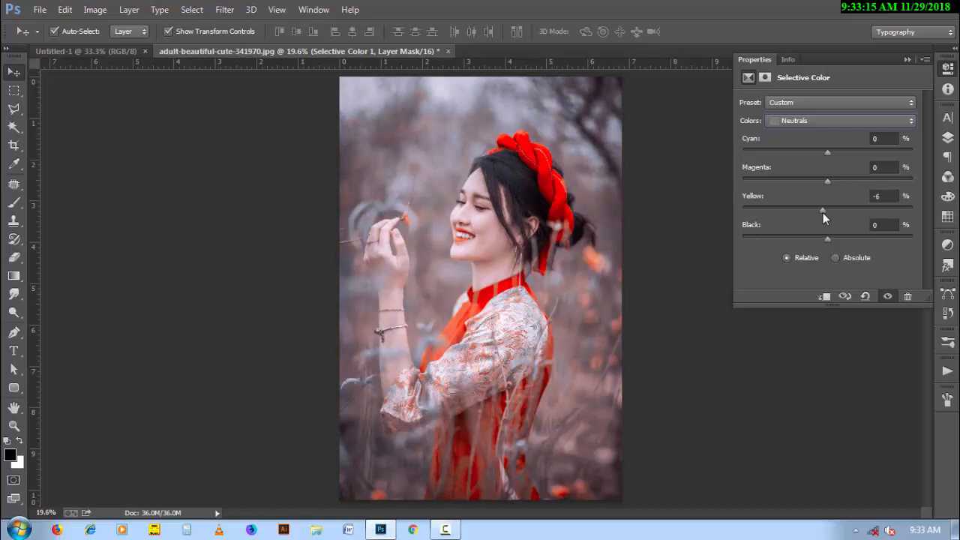
{"action": "left_click", "coordinate": [887, 298]}
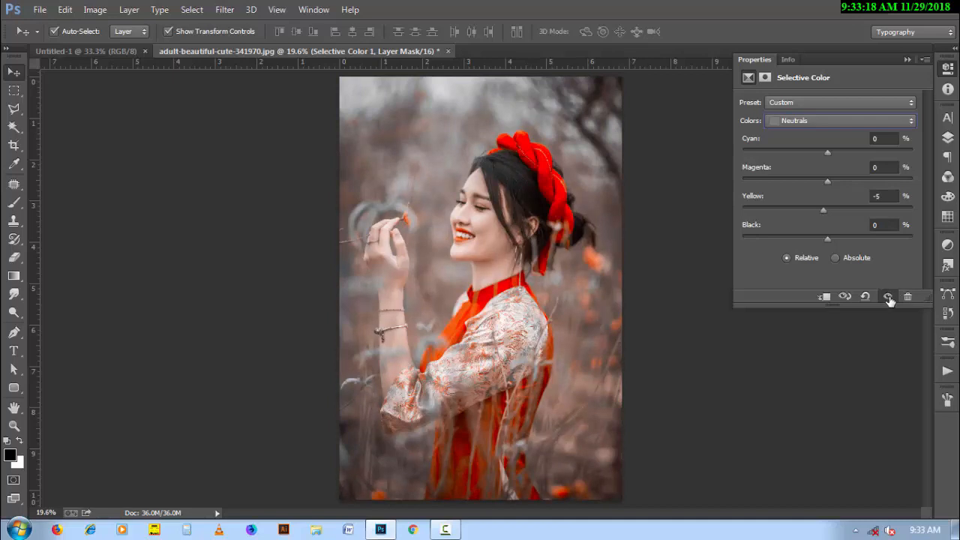
Step: Show the Selective Color adjustment again and compare the graded portrait with the original Background alone
{"action": "left_click", "coordinate": [888, 298]}
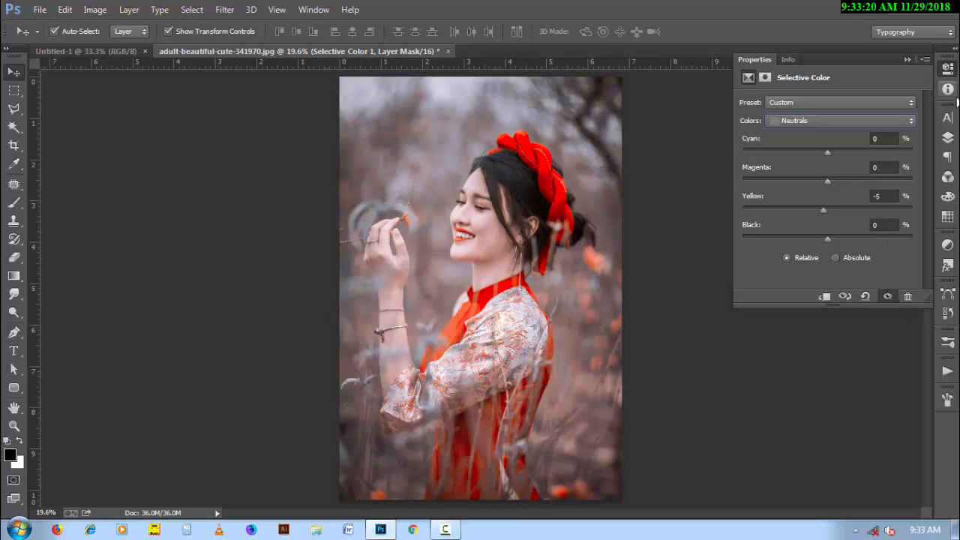
{"action": "left_click", "coordinate": [948, 68]}
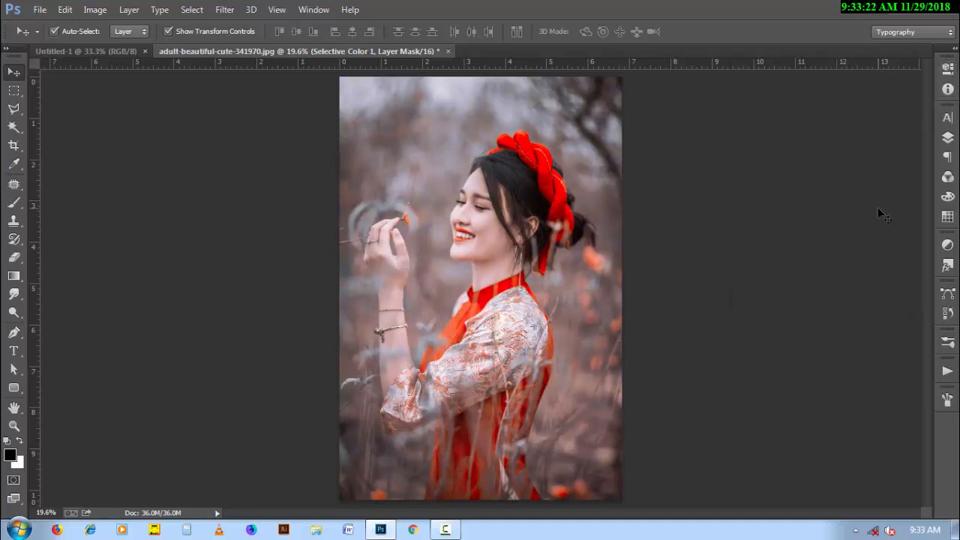
{"action": "left_click", "coordinate": [947, 137]}
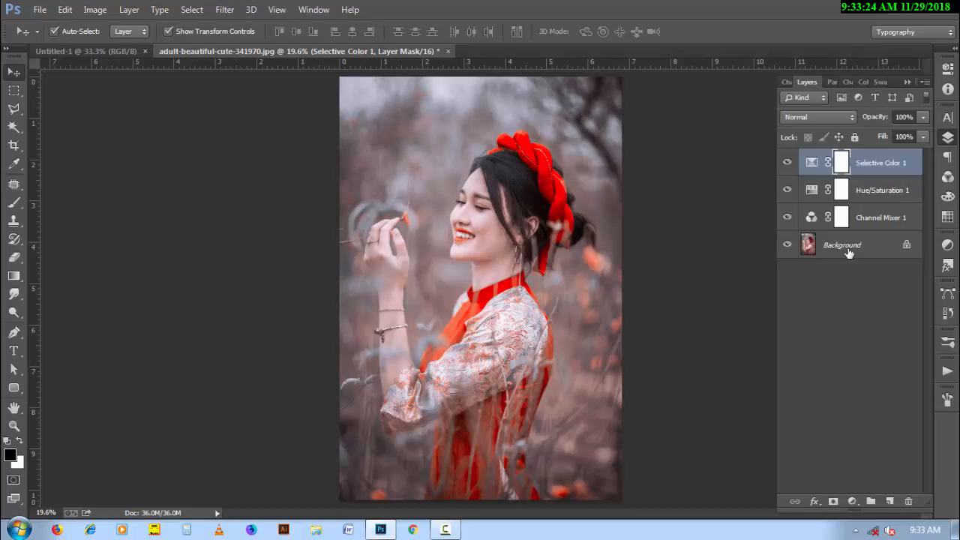
{"action": "left_click", "coordinate": [788, 246], "text": "alt"}
{"action": "left_click", "coordinate": [788, 245], "text": "alt"}
{"action": "left_click", "coordinate": [852, 502]}
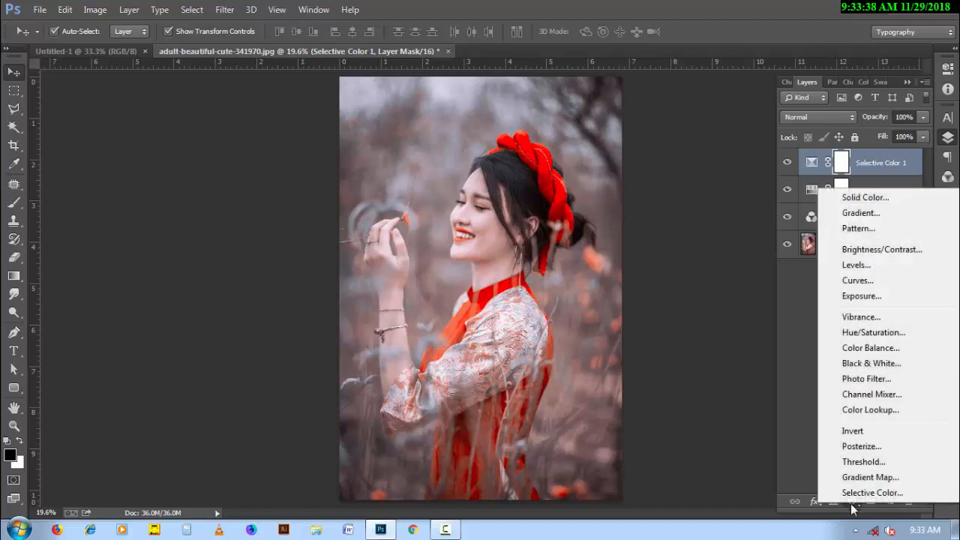
{"action": "left_click", "coordinate": [783, 363]}
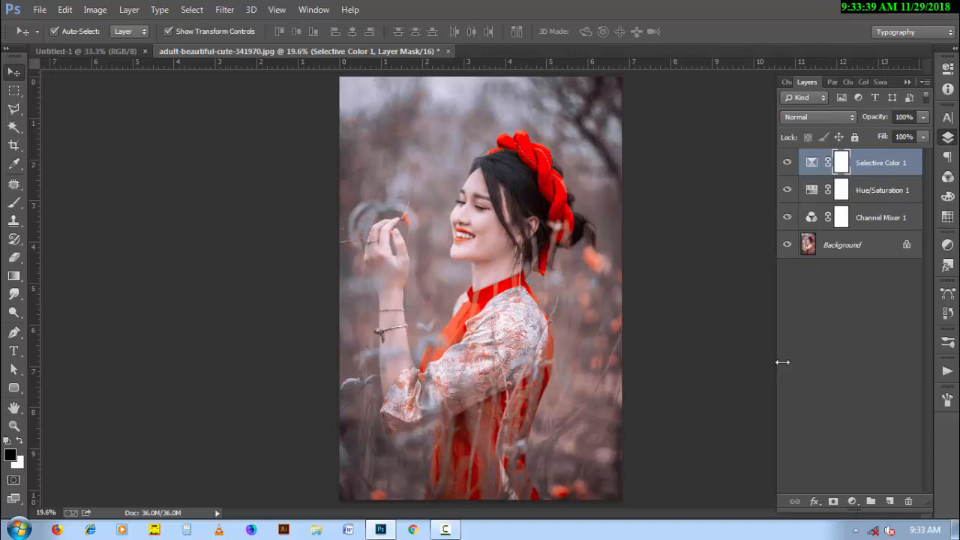
{"action": "left_click", "coordinate": [445, 530]}
{"action": "left_click", "coordinate": [890, 465]}
{"action": "left_click", "coordinate": [445, 530]}
{"action": "left_click", "coordinate": [892, 461]}
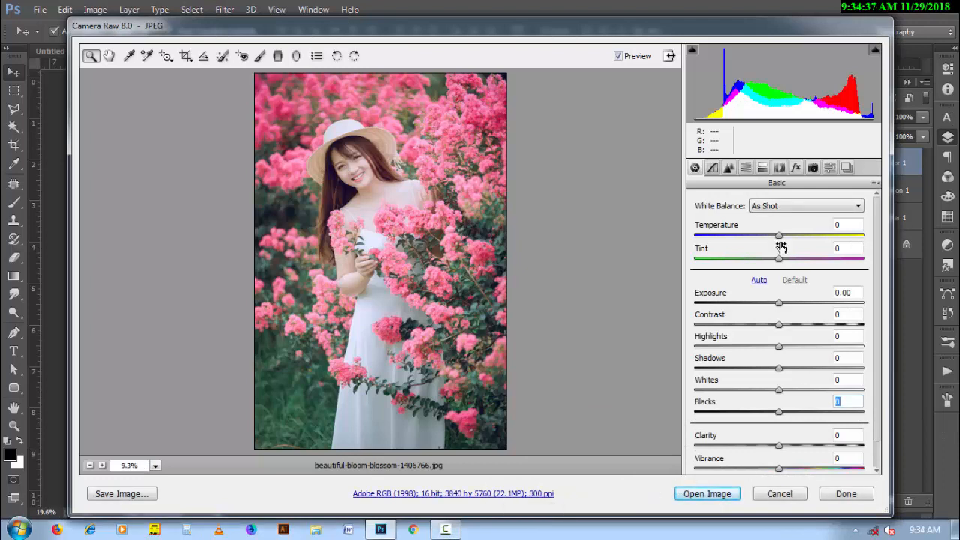
Step: Set White Balance to Auto and Highlights to -90, and raise Shadows for the flower garden photo in Camera Raw
{"action": "left_click", "coordinate": [781, 207]}
{"action": "left_click", "coordinate": [777, 226]}
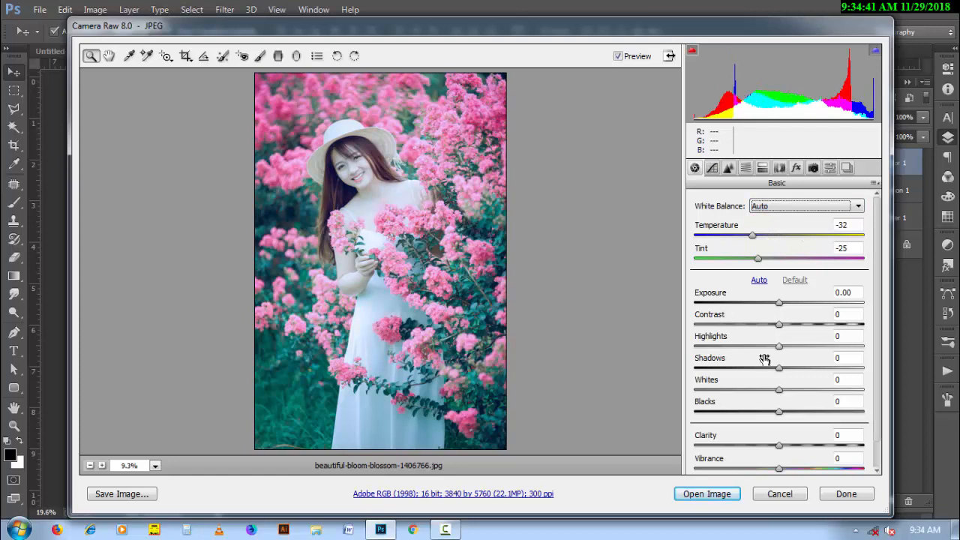
{"action": "left_click_drag", "start_coordinate": [779, 346], "coordinate": [702, 345]}
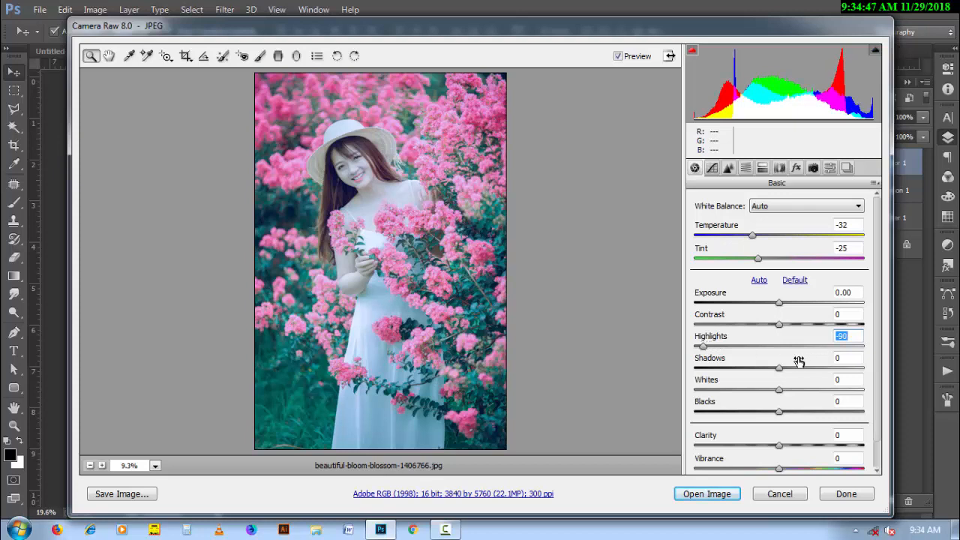
{"action": "left_click_drag", "start_coordinate": [795, 363], "coordinate": [829, 359]}
{"action": "left_click_drag", "start_coordinate": [830, 358], "coordinate": [843, 362]}
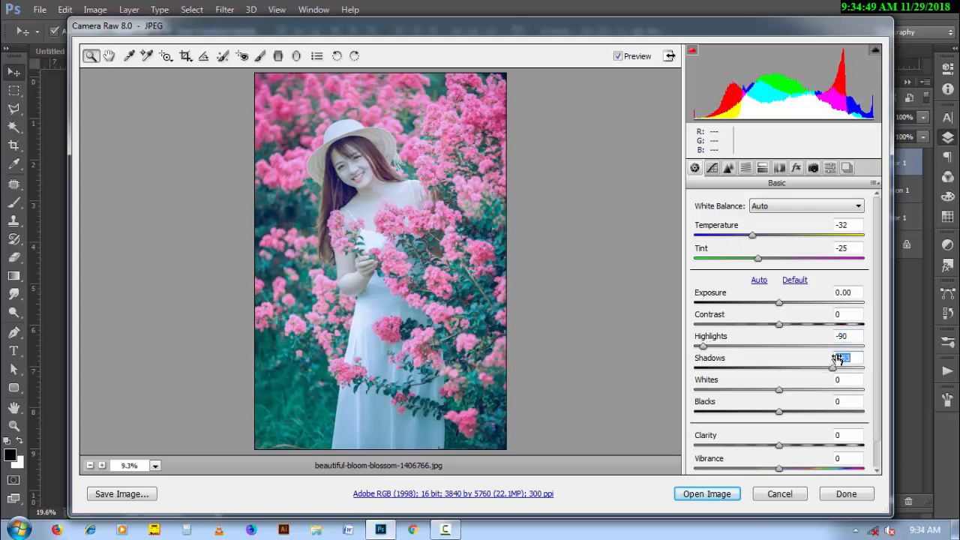
{"action": "mouse_move", "coordinate": [815, 398]}
{"action": "left_mouse_down"}
{"action": "mouse_move", "coordinate": [759, 409]}
{"action": "mouse_move", "coordinate": [815, 386]}
{"action": "left_mouse_up"}
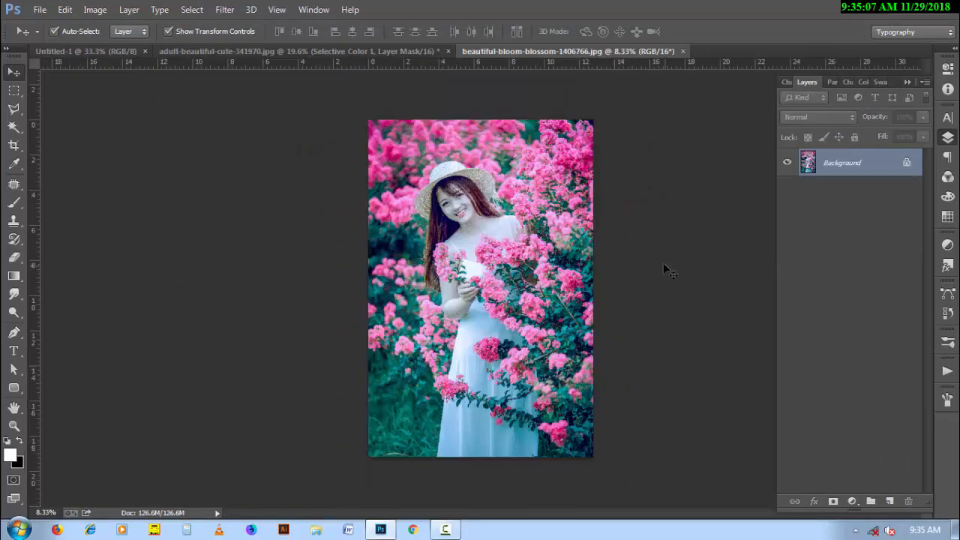
Step: Duplicate the Background layer of the opened flower garden photo
{"action": "left_click", "coordinate": [494, 225], "text": "ctrl"}
{"action": "left_click", "coordinate": [494, 225], "text": "ctrl"}
{"action": "left_click", "coordinate": [495, 225], "text": "ctrl"}
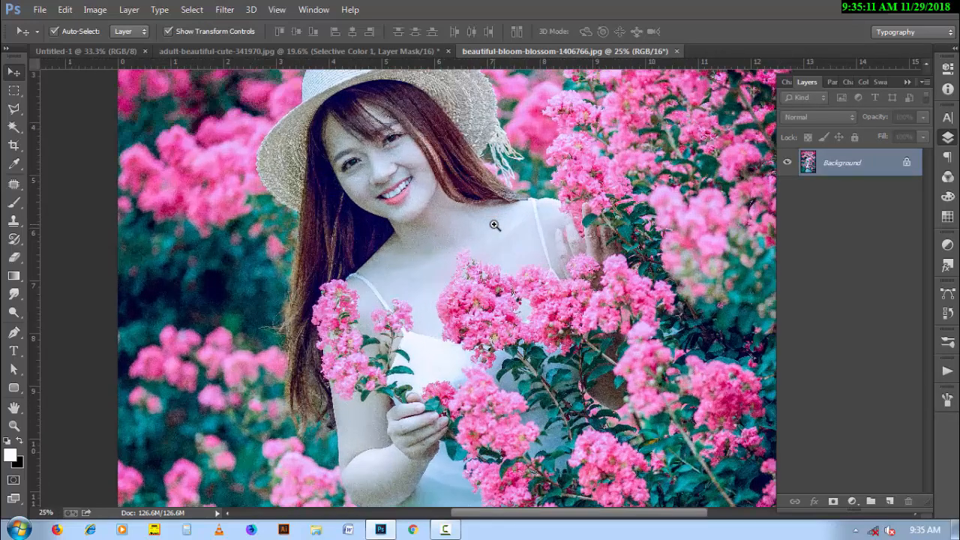
{"action": "left_click", "coordinate": [494, 225], "text": "ctrl"}
{"action": "left_click", "coordinate": [488, 225], "text": "ctrl"}
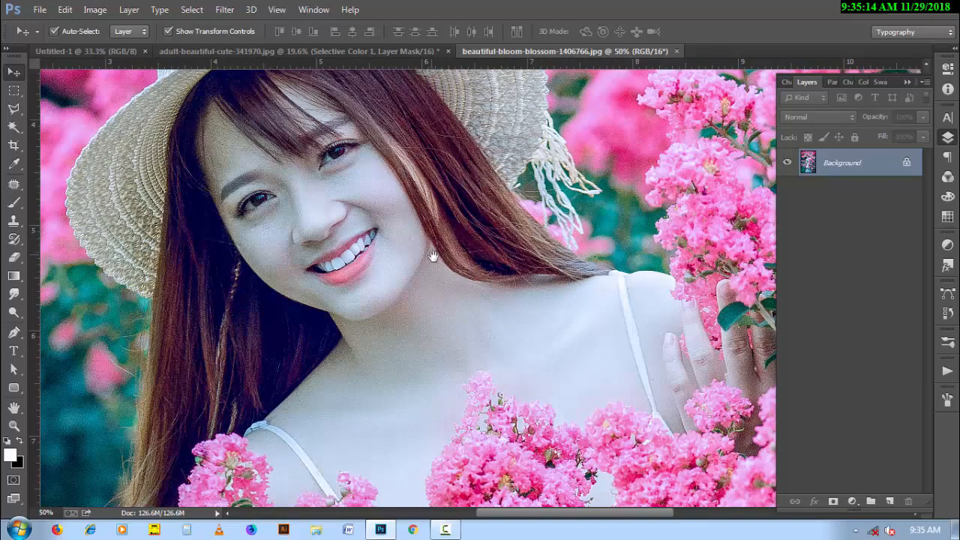
{"action": "left_click_drag", "start_coordinate": [434, 258], "coordinate": [440, 273]}
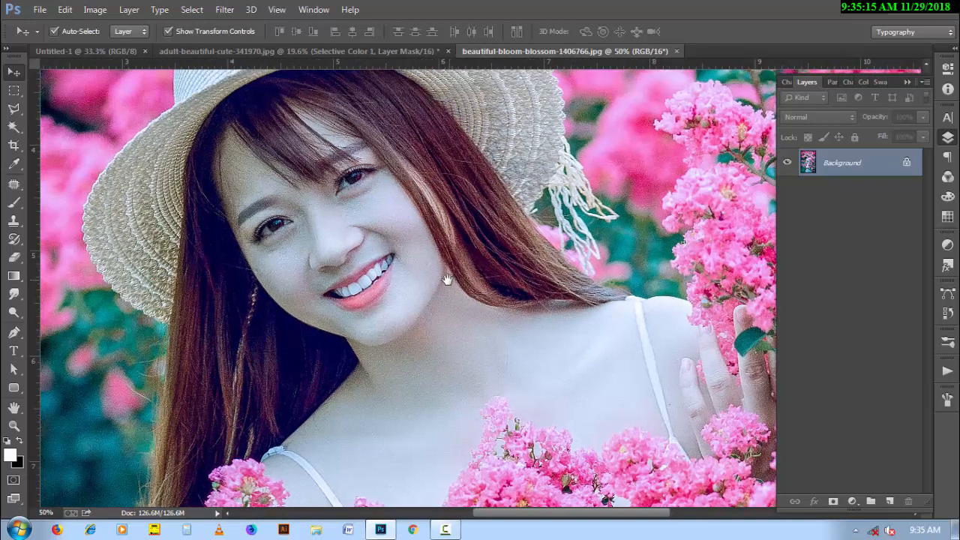
{"action": "left_click_drag", "start_coordinate": [845, 172], "coordinate": [889, 501]}
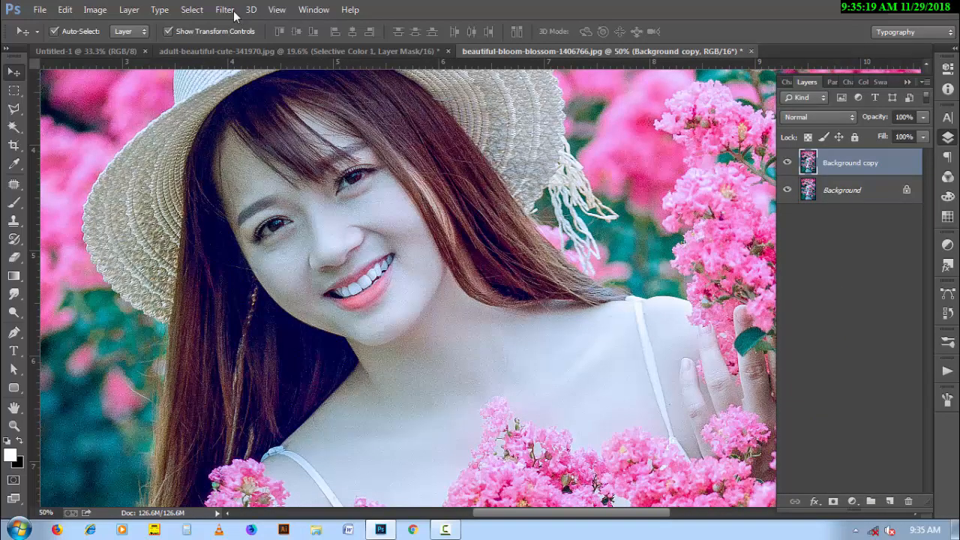
Step: Reduce noise on the layer copy with the Camera Raw Filter at Luminance 60 and Luminance Detail 45, and merge it into the Background
{"action": "left_click", "coordinate": [232, 12]}
{"action": "left_click", "coordinate": [248, 92]}
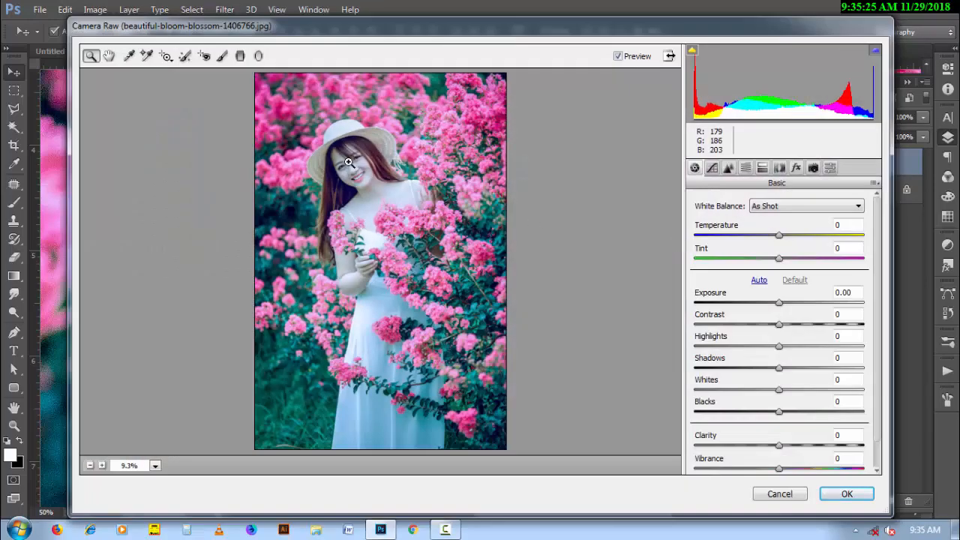
{"action": "left_click_drag", "start_coordinate": [349, 163], "coordinate": [422, 239]}
{"action": "scroll", "coordinate": [424, 240], "scroll_direction": "up", "scroll_amount": 3}
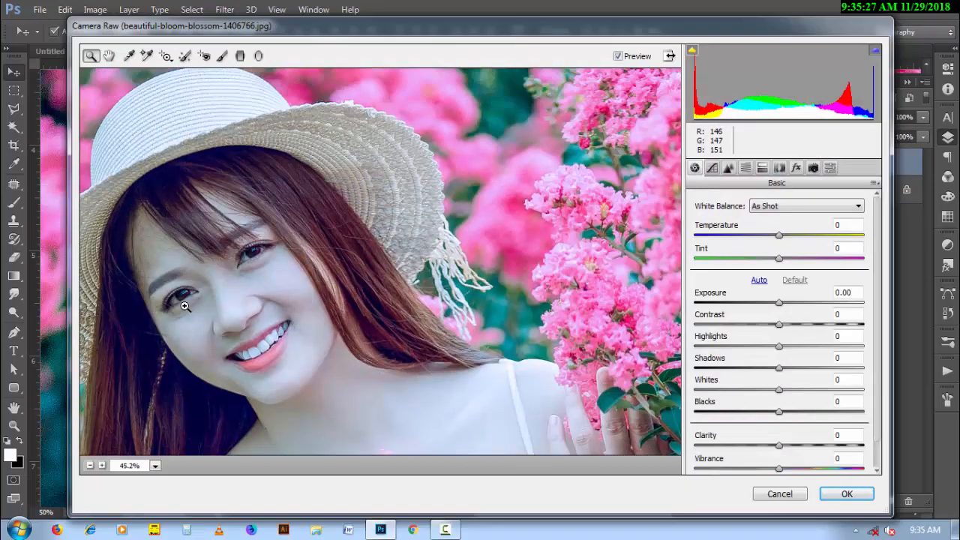
{"action": "left_click", "coordinate": [184, 305]}
{"action": "left_click", "coordinate": [729, 167]}
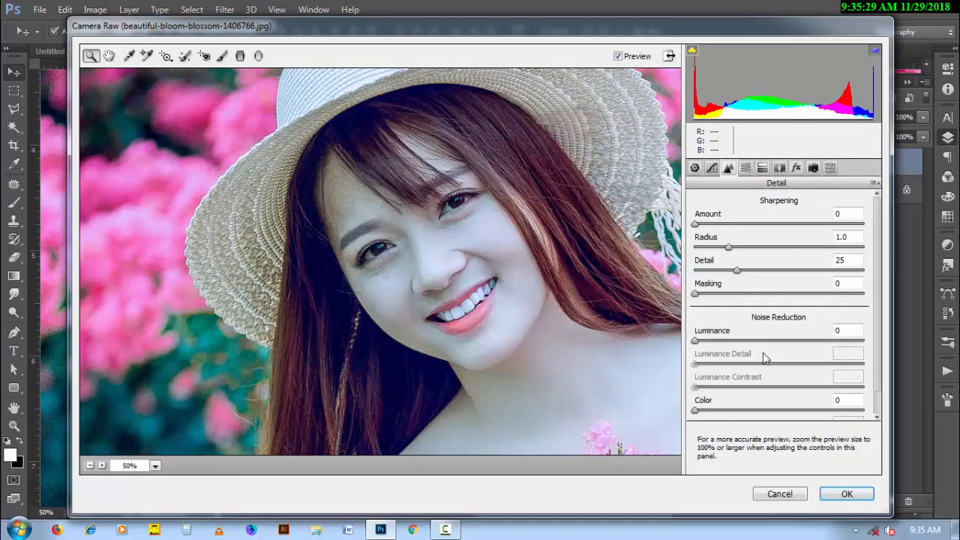
{"action": "left_click_drag", "start_coordinate": [695, 342], "coordinate": [797, 354]}
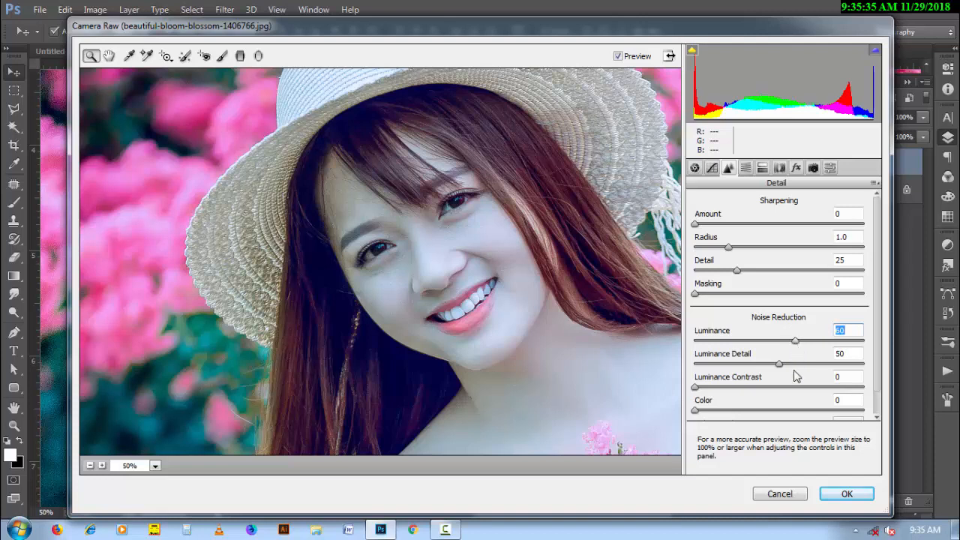
{"action": "left_click_drag", "start_coordinate": [778, 363], "coordinate": [770, 365]}
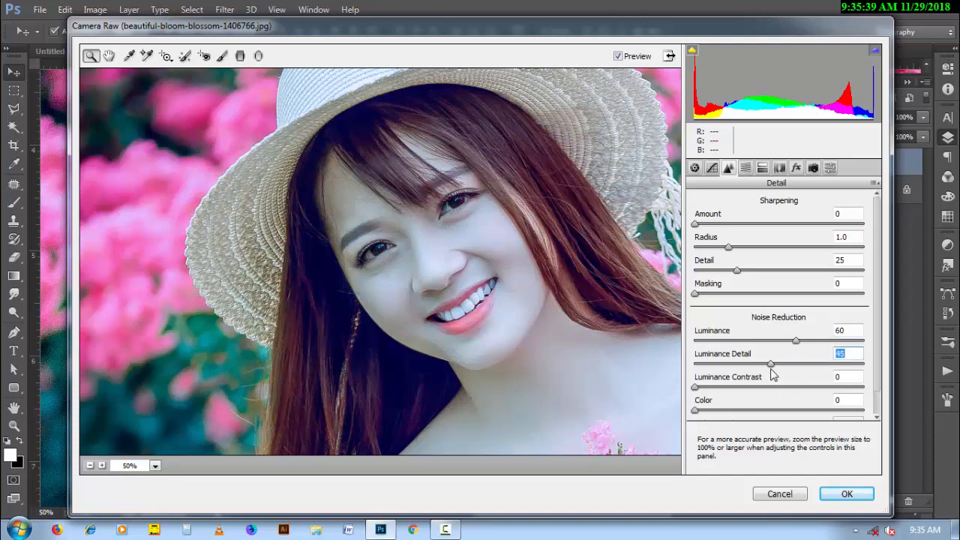
{"action": "left_click", "coordinate": [848, 493]}
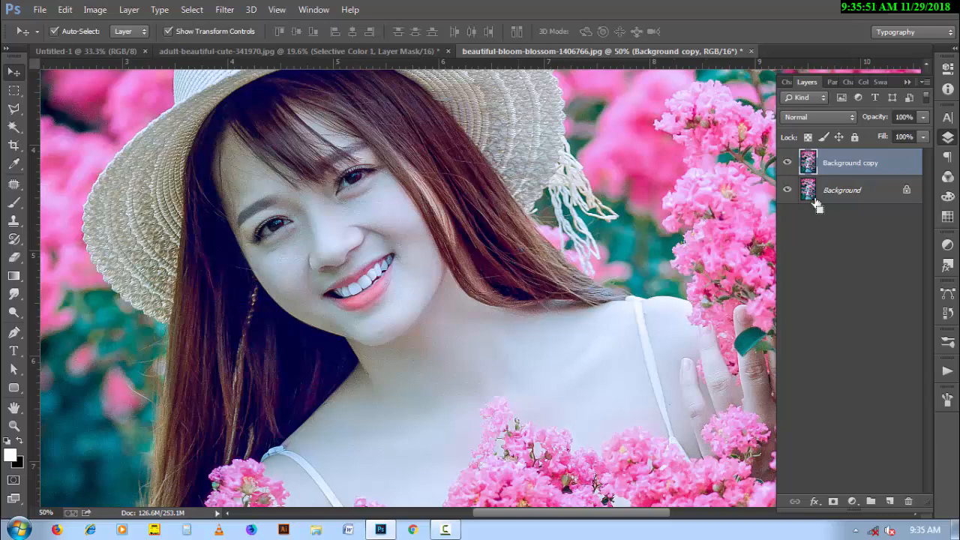
{"action": "key", "text": "ctrl+e"}
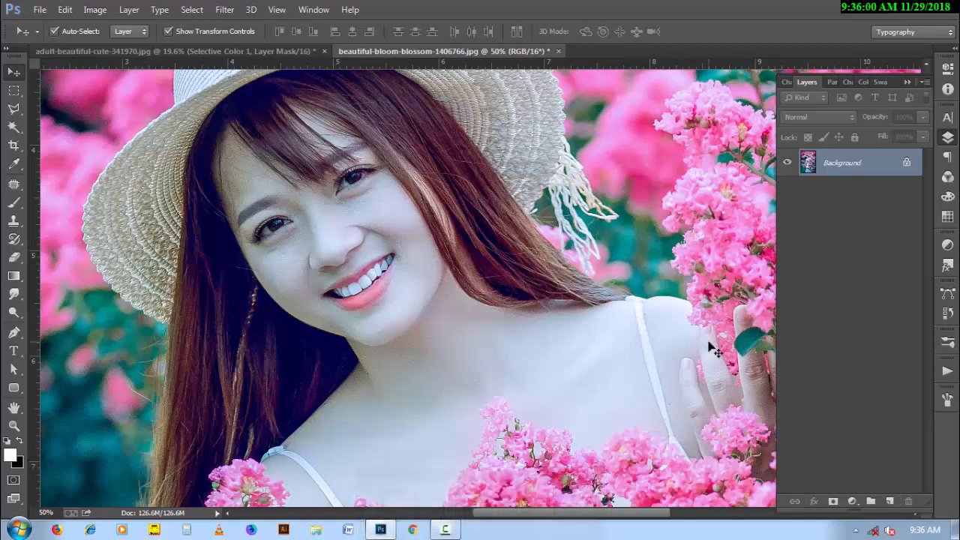
Step: Arrange the two open photos side by side in the 2-up Vertical layout
{"action": "key", "text": "ctrl+0"}
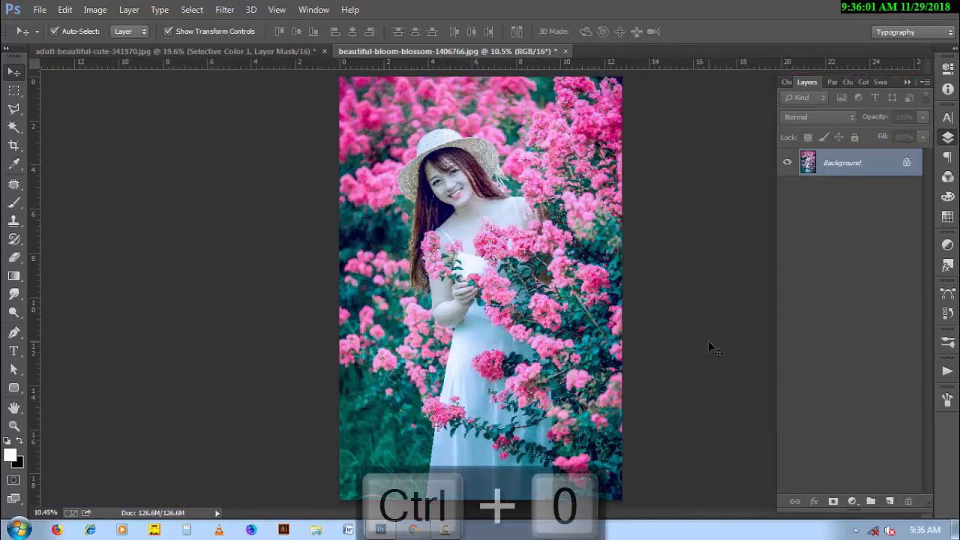
{"action": "left_click", "coordinate": [317, 11]}
{"action": "mouse_move", "coordinate": [324, 23]}
{"action": "left_click", "coordinate": [520, 66]}
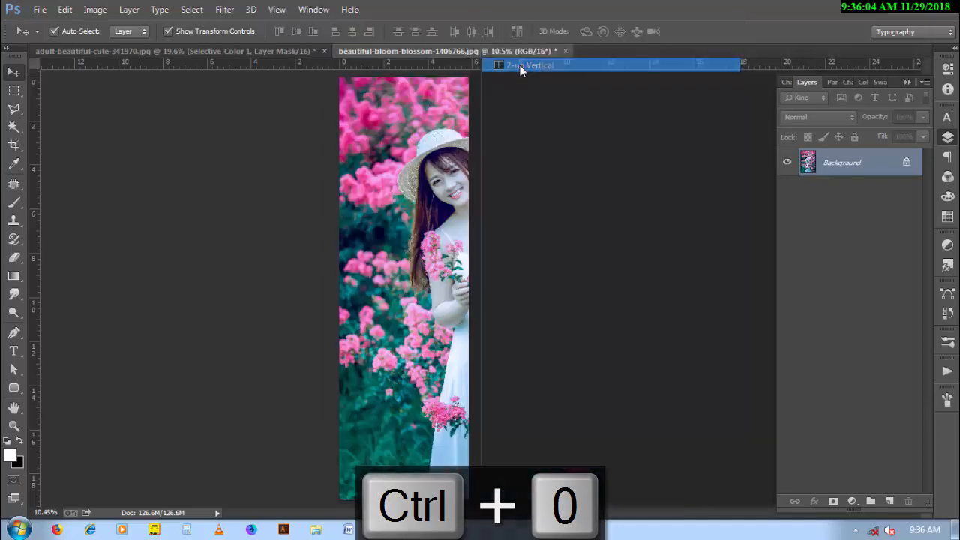
Step: Copy the Selective Color, Hue/Saturation and Channel Mixer adjustment layers from the graded portrait into the flower garden photo
{"action": "left_click", "coordinate": [535, 133]}
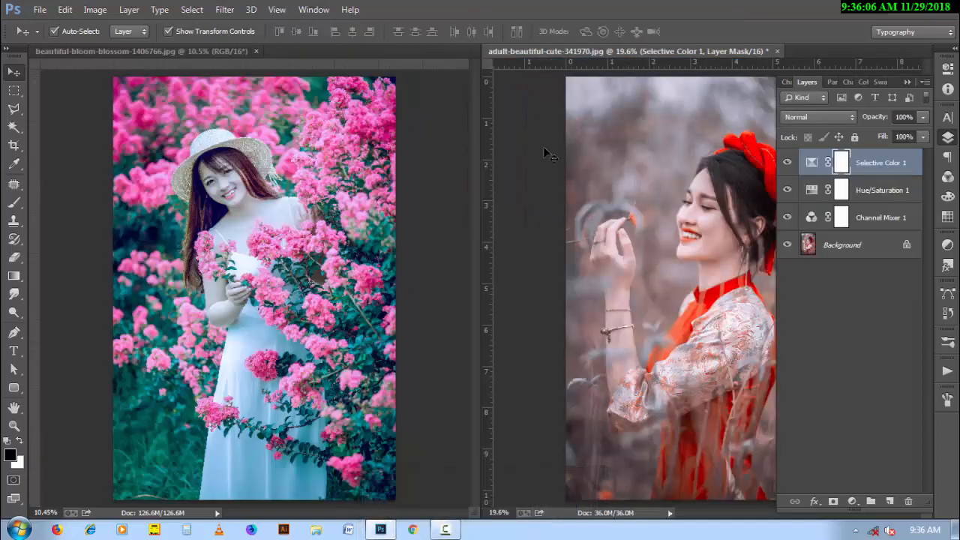
{"action": "left_click", "coordinate": [875, 222], "text": "shift"}
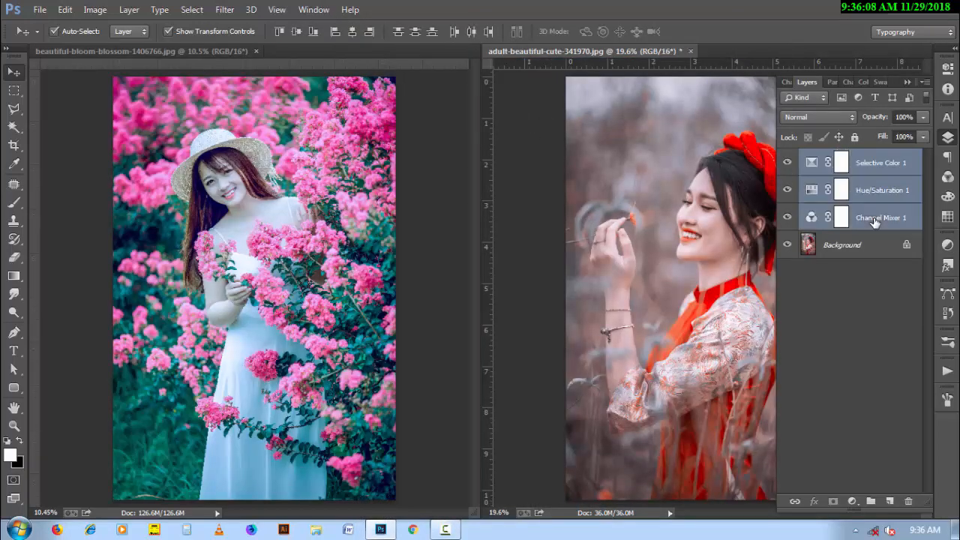
{"action": "left_click_drag", "start_coordinate": [893, 165], "coordinate": [339, 217]}
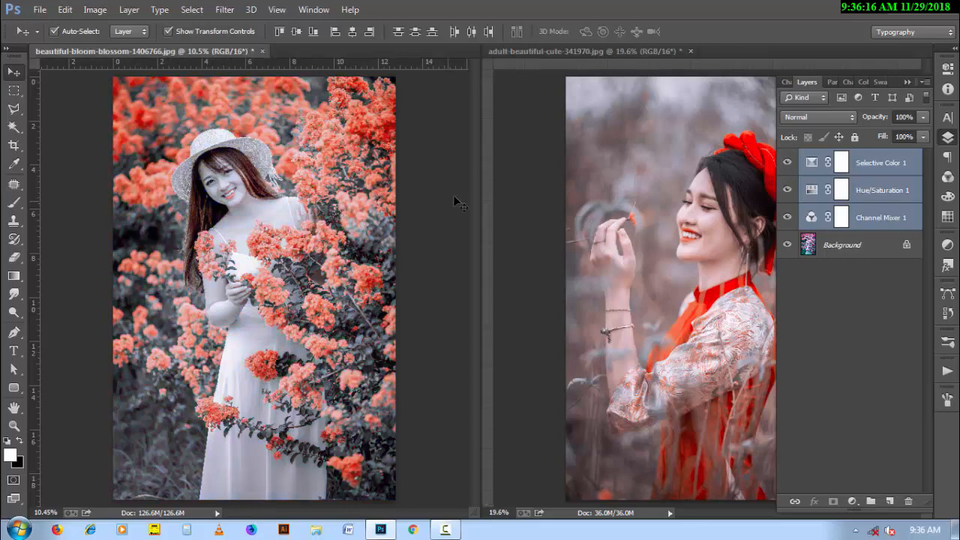
Step: Consolidate all document windows back into tabs
{"action": "left_click", "coordinate": [314, 9]}
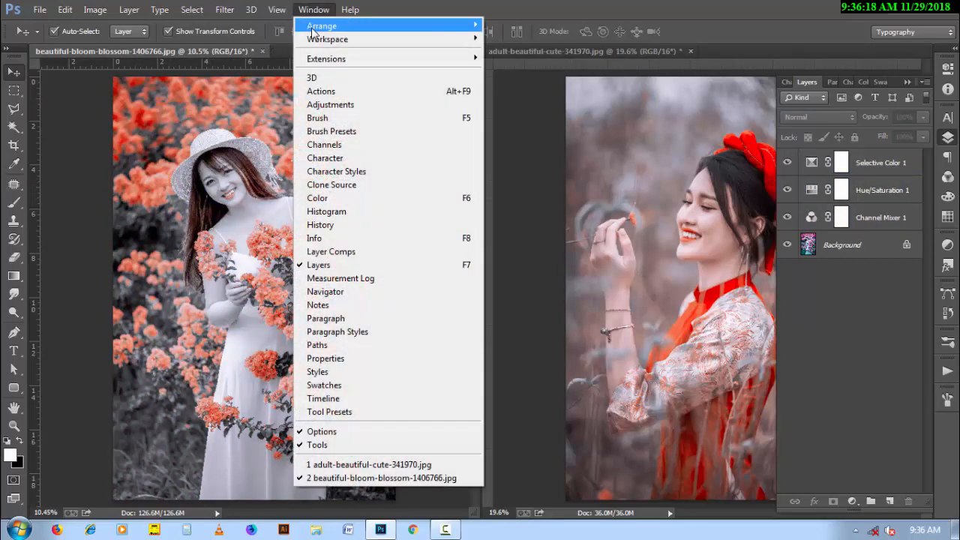
{"action": "mouse_move", "coordinate": [324, 33]}
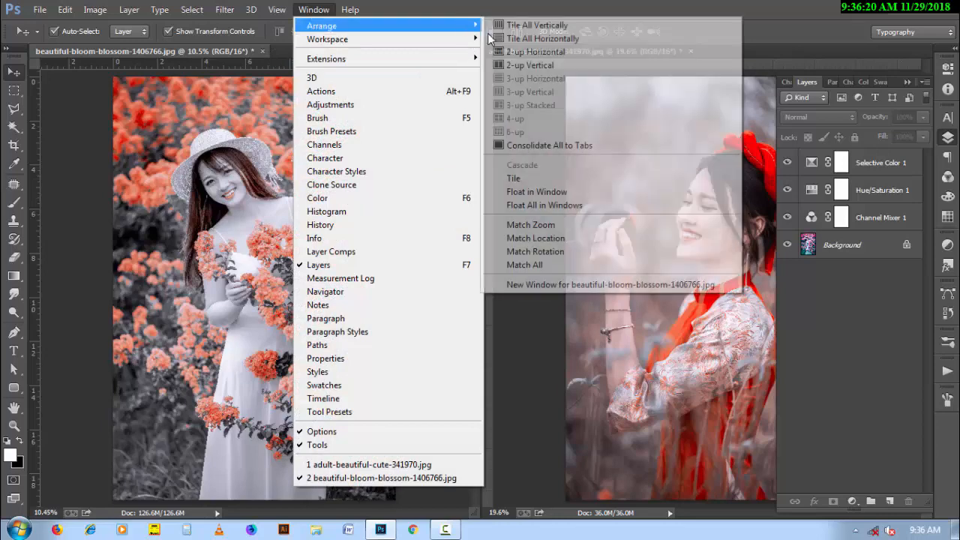
{"action": "left_click", "coordinate": [540, 150]}
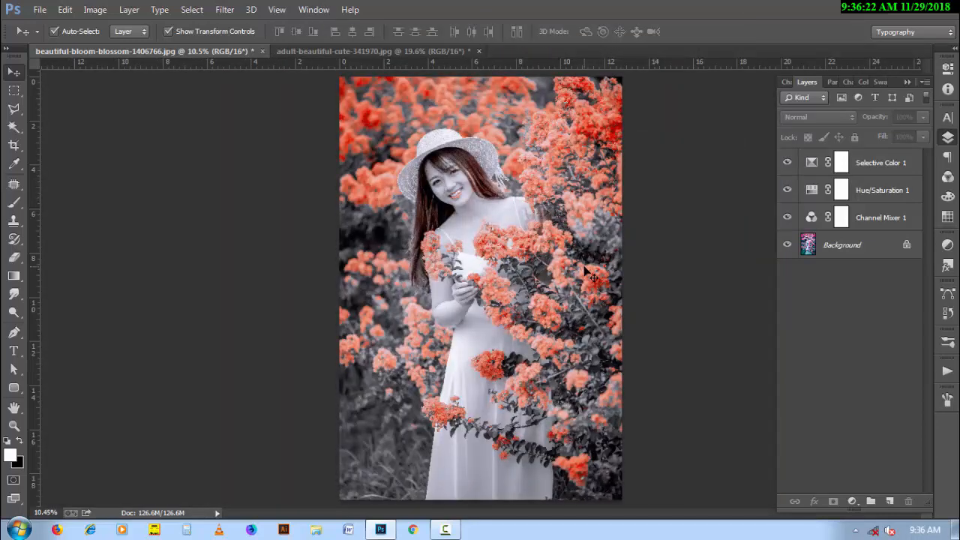
Step: Examine the graded flower garden photo up close around the woman's face, hat and the surrounding blossoms
{"action": "scroll", "coordinate": [537, 249], "scroll_direction": "up", "scroll_amount": 1}
{"action": "scroll", "coordinate": [535, 242], "scroll_direction": "up", "scroll_amount": 1}
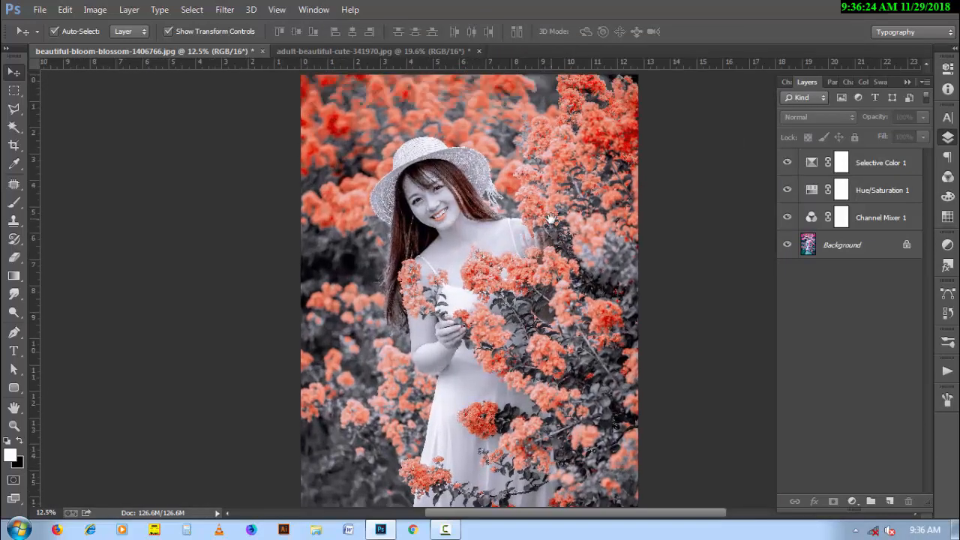
{"action": "scroll", "coordinate": [533, 239], "scroll_direction": "up", "scroll_amount": 1}
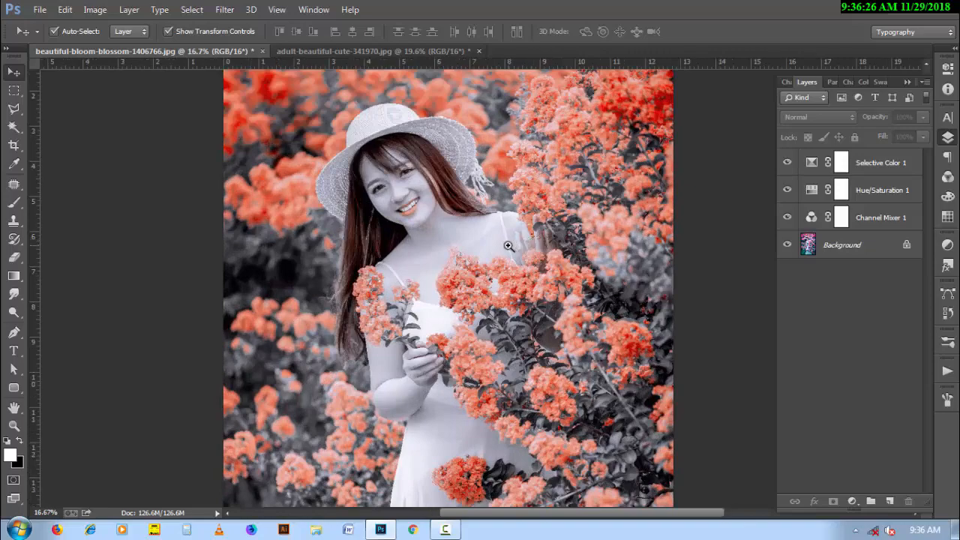
{"action": "scroll", "coordinate": [508, 245], "scroll_direction": "up", "scroll_amount": 1}
{"action": "scroll", "coordinate": [511, 248], "scroll_direction": "up", "scroll_amount": 1}
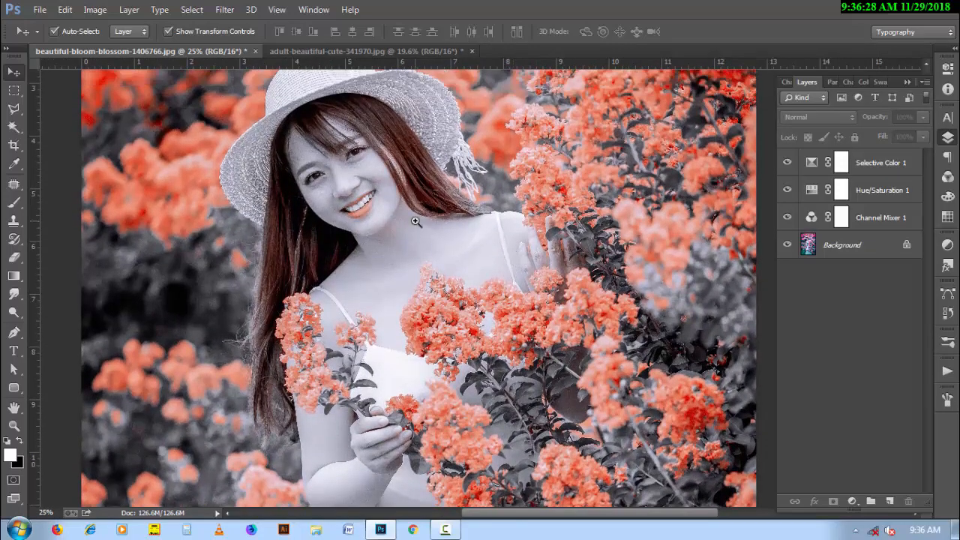
{"action": "scroll", "coordinate": [416, 221], "scroll_direction": "up", "scroll_amount": 1}
{"action": "left_click_drag", "start_coordinate": [583, 250], "coordinate": [583, 319]}
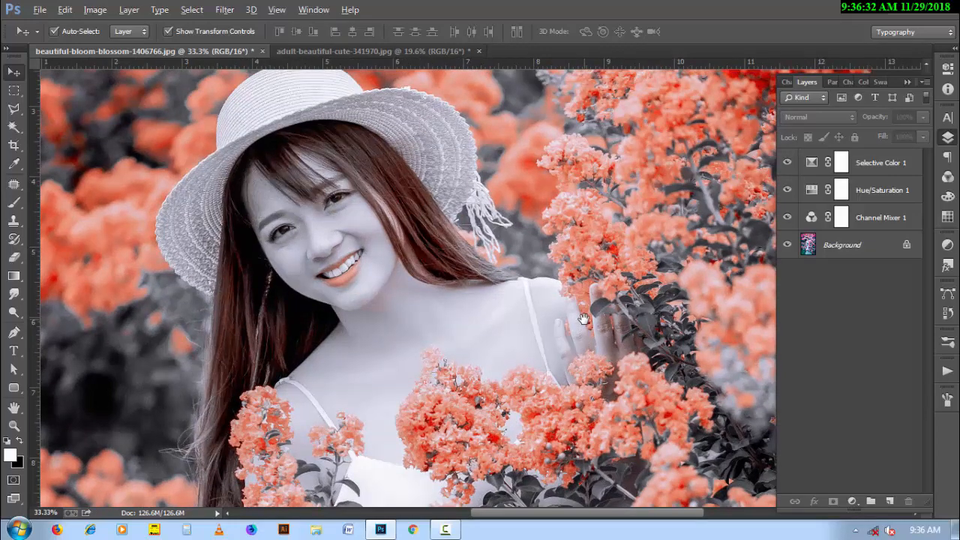
{"action": "scroll", "coordinate": [584, 319], "scroll_direction": "down", "scroll_amount": 3}
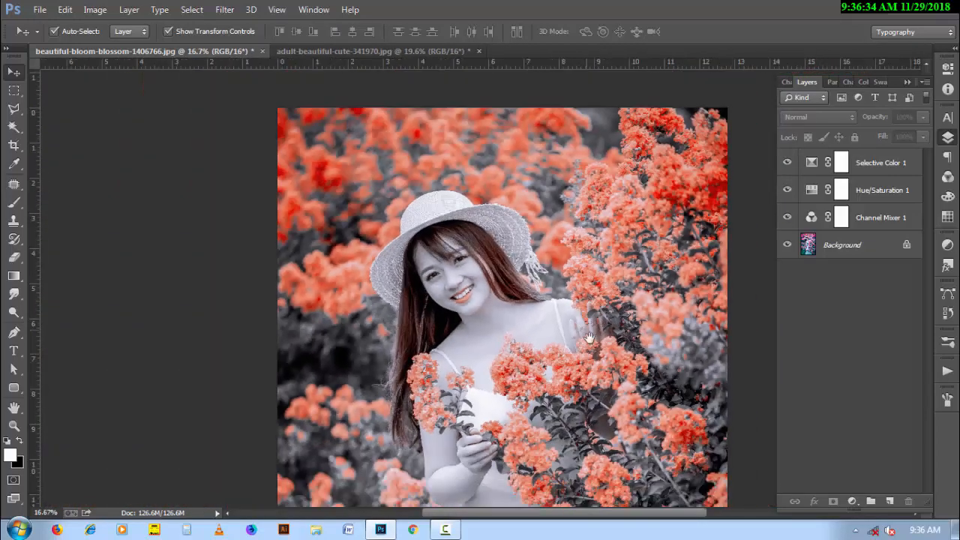
{"action": "left_click_drag", "start_coordinate": [615, 373], "coordinate": [575, 325]}
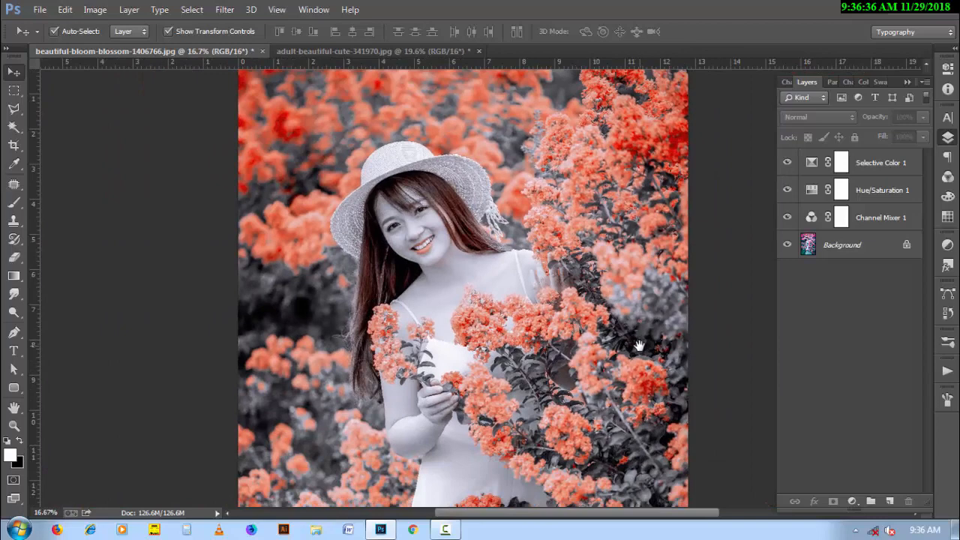
Step: Place the photo beautiful-beauty-daytime-1268635.jpg directly above the Background layer, accepting its Camera Raw adjustments
{"action": "key", "text": "ctrl+0"}
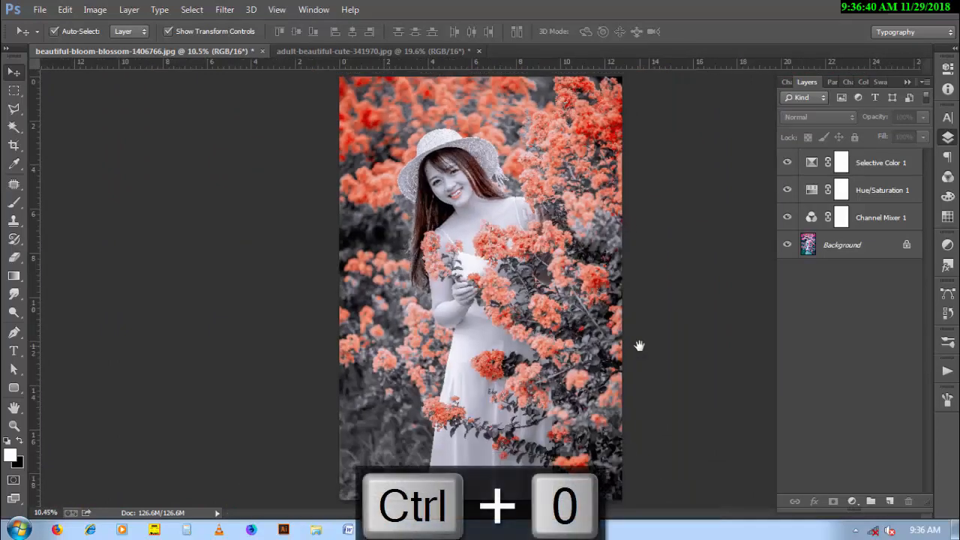
{"action": "left_click", "coordinate": [829, 247]}
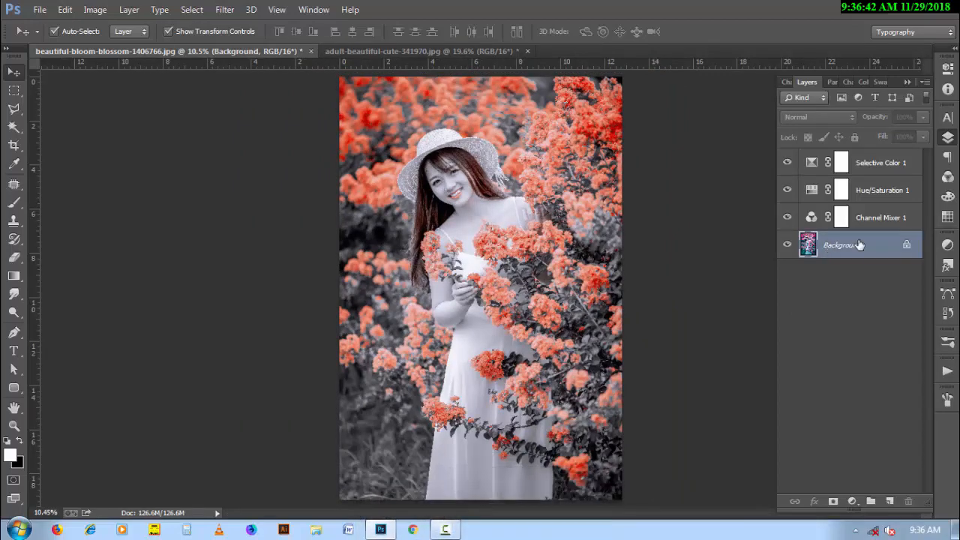
{"action": "left_click", "coordinate": [444, 529]}
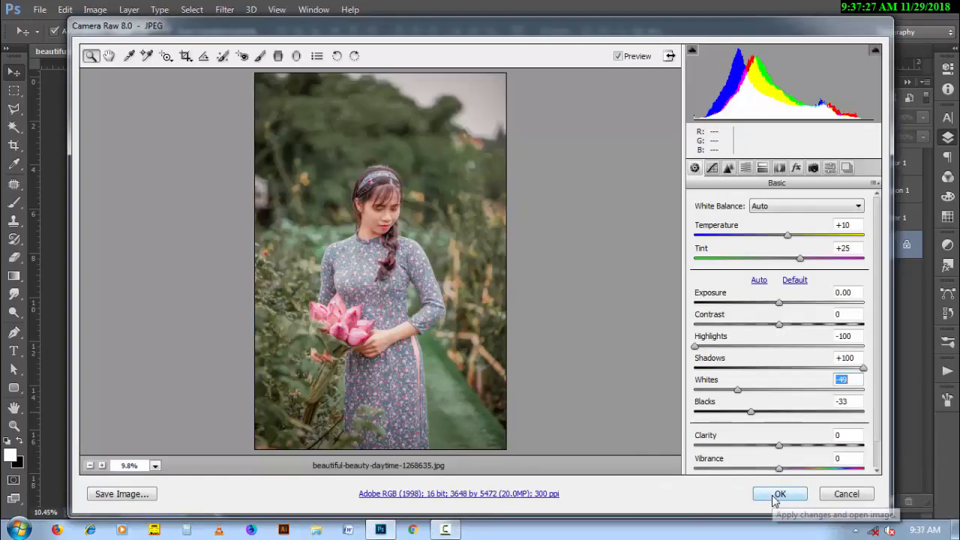
{"action": "left_click", "coordinate": [775, 493]}
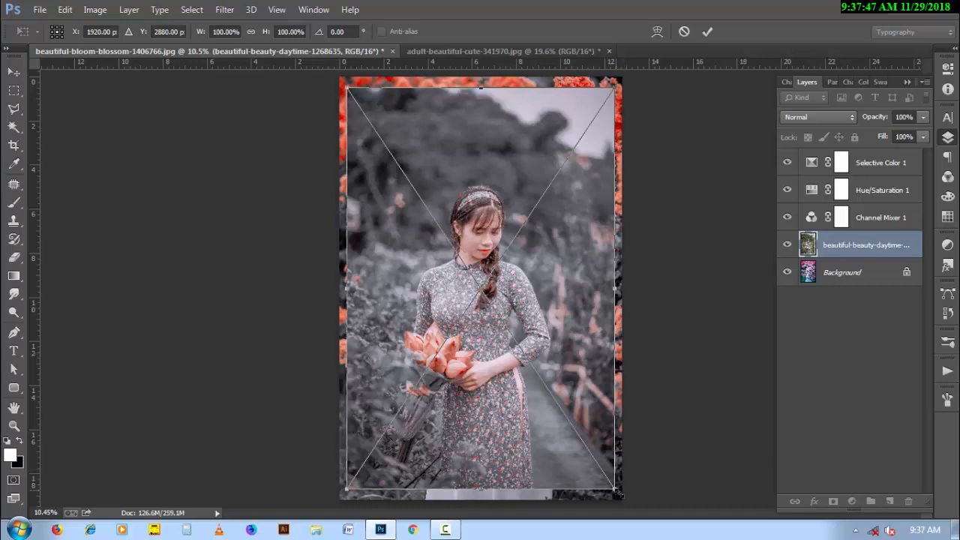
Step: Scale the placed photo proportionally to about 104% so it covers the canvas, commit the placement and deselect the layer
{"action": "left_click_drag", "start_coordinate": [617, 491], "coordinate": [623, 498]}
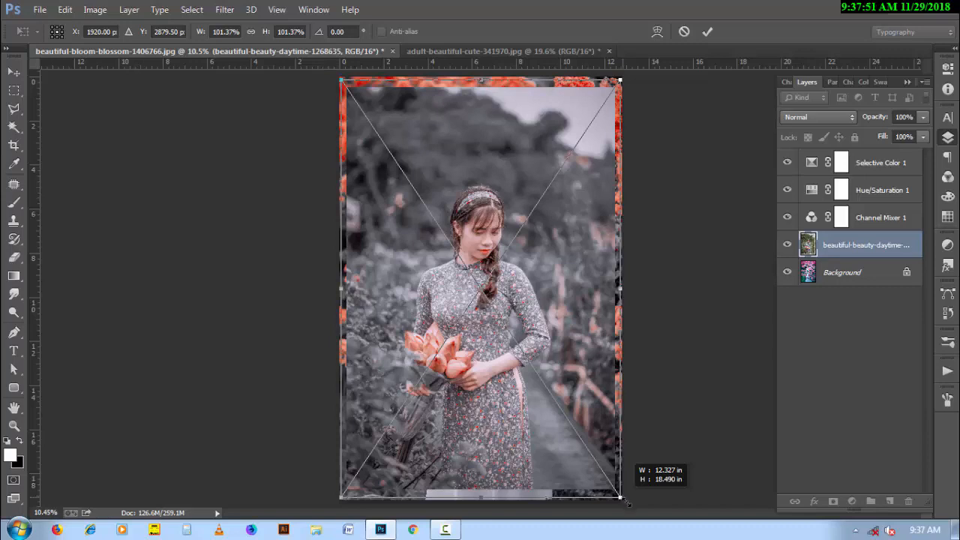
{"action": "left_click_drag", "start_coordinate": [620, 497], "coordinate": [625, 500]}
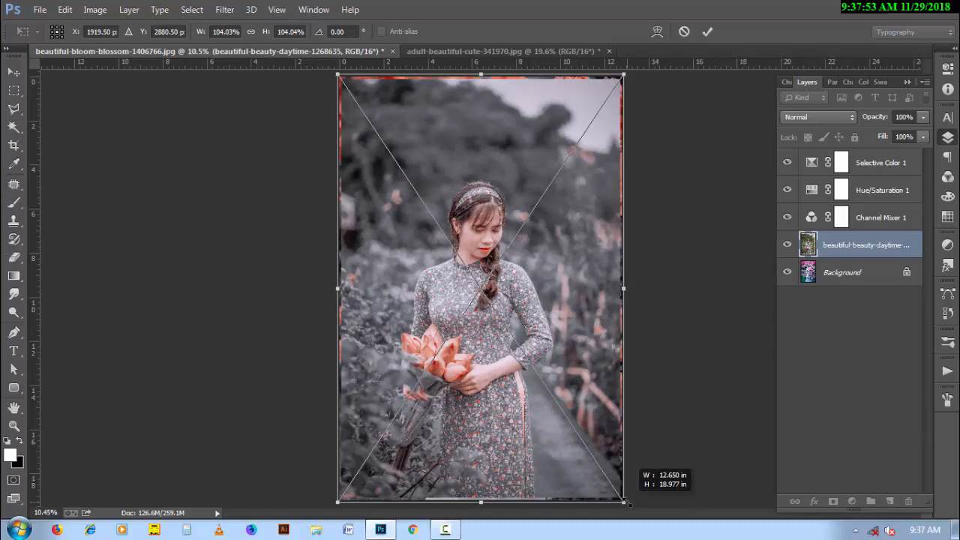
{"action": "left_click", "coordinate": [708, 32]}
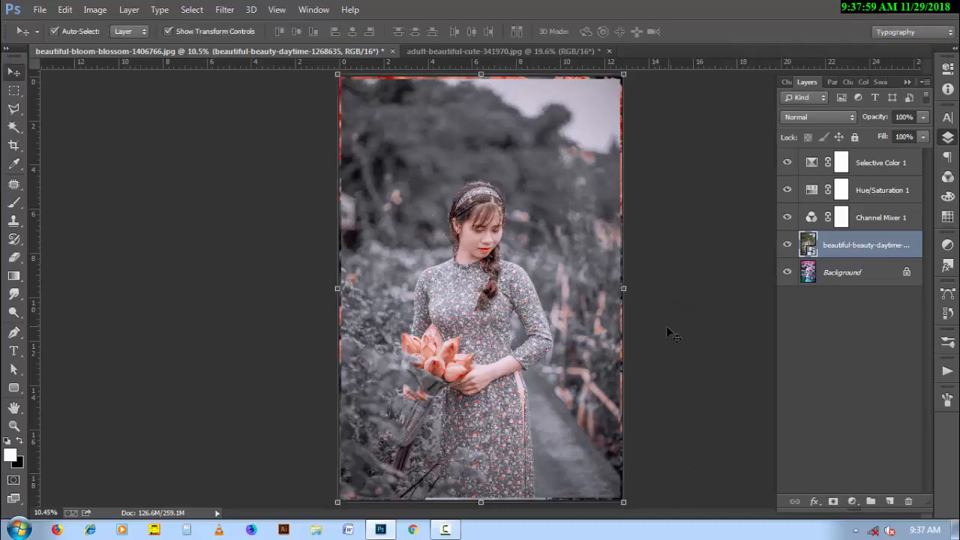
{"action": "left_click", "coordinate": [667, 327]}
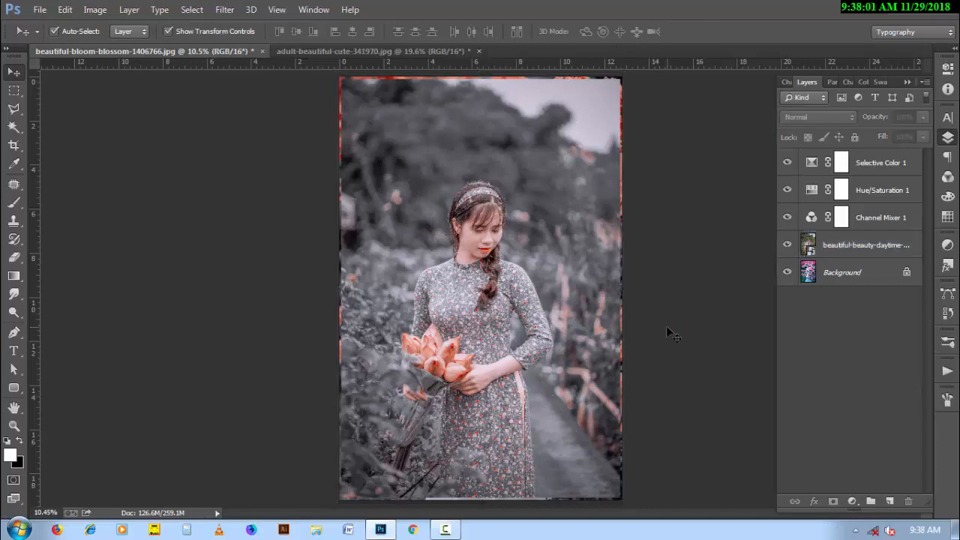
Step: Check the graded look on the placed photo, and hide its layer to show the flower garden portrait again
{"action": "left_click", "coordinate": [571, 315]}
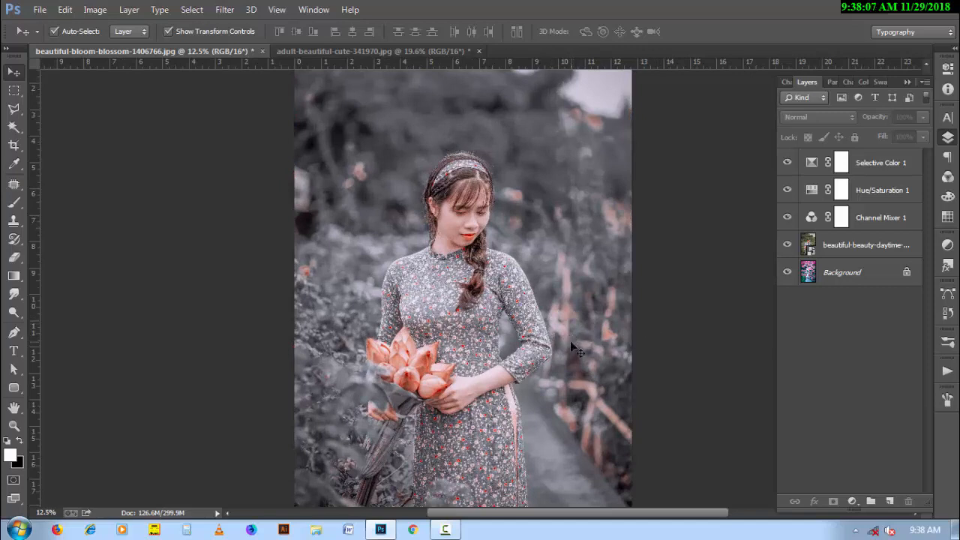
{"action": "left_click", "coordinate": [570, 341], "text": "alt"}
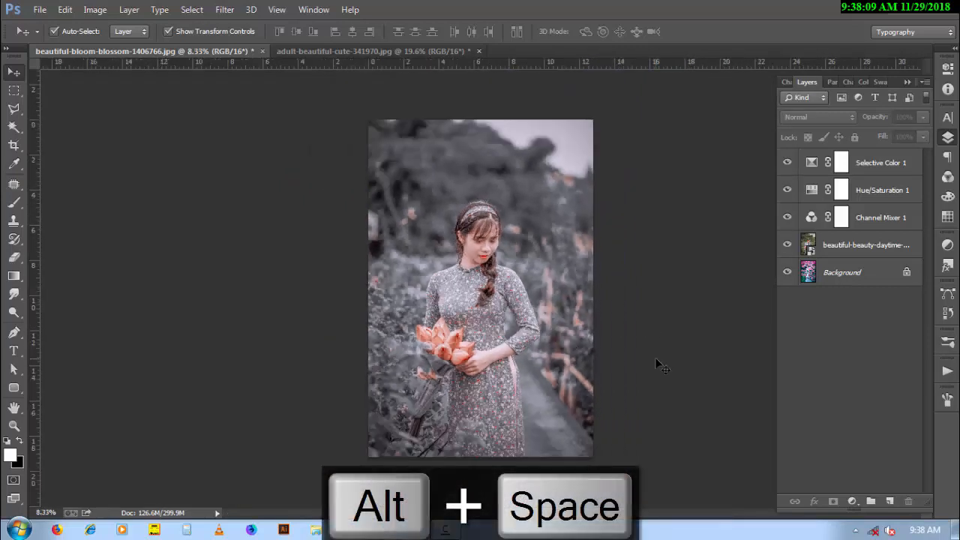
{"action": "left_click", "coordinate": [786, 246]}
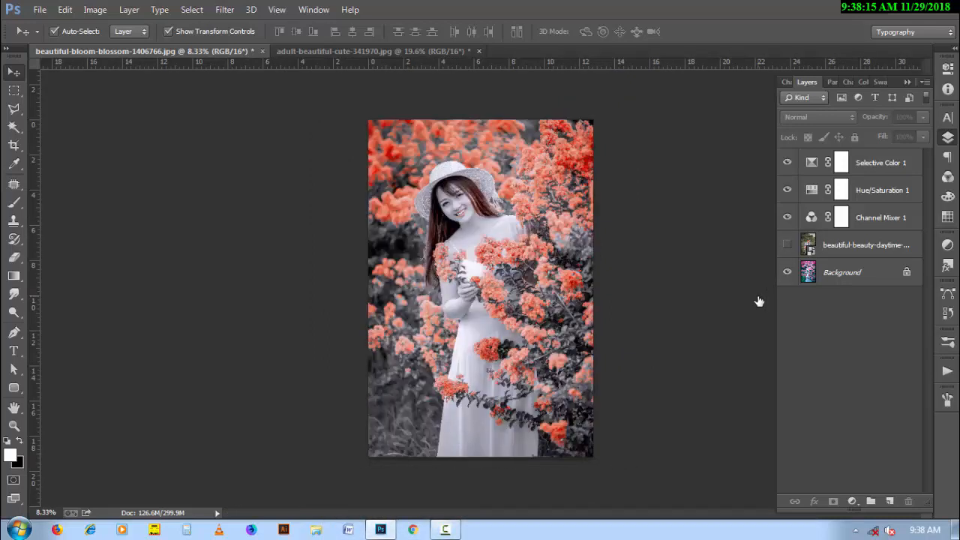
{"action": "key", "text": "ctrl+0"}
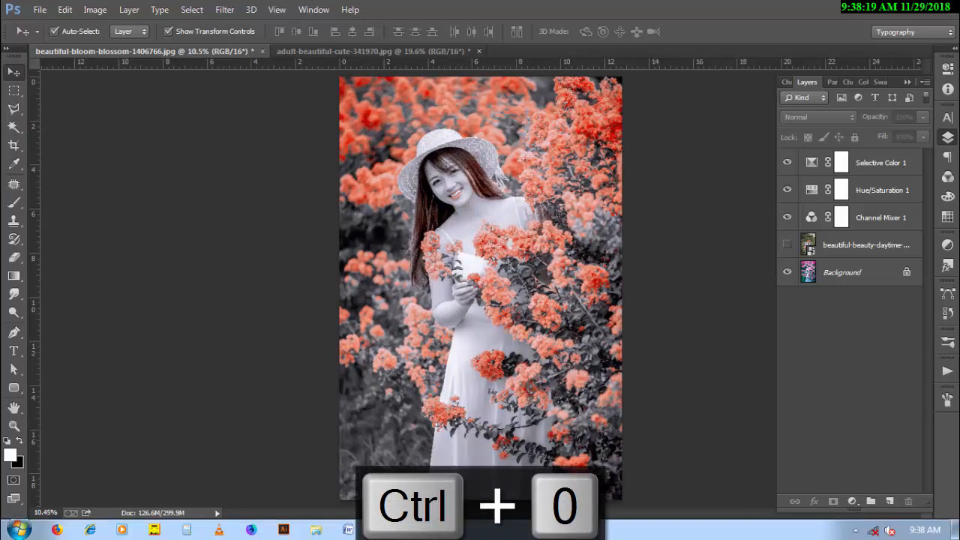
{"action": "left_click", "coordinate": [446, 529]}
{"action": "left_click", "coordinate": [931, 471]}
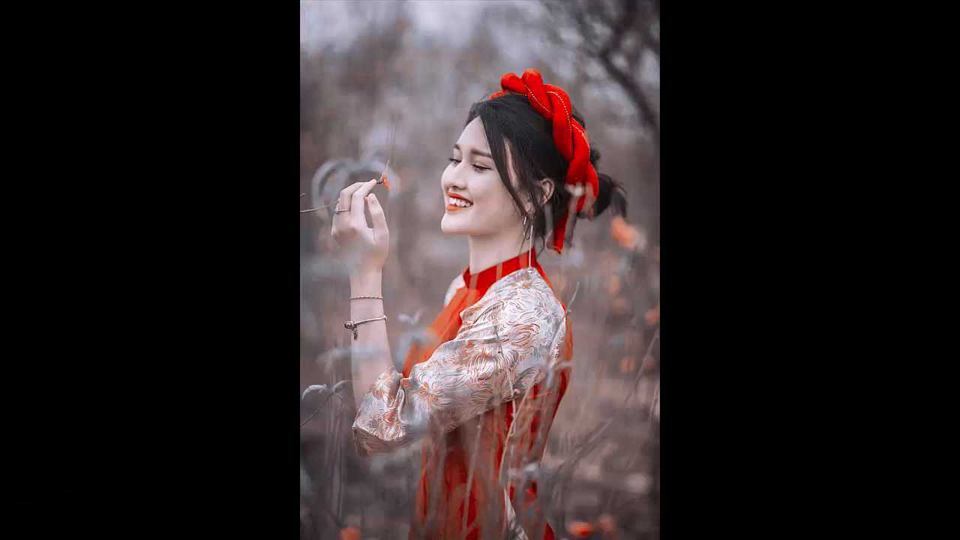